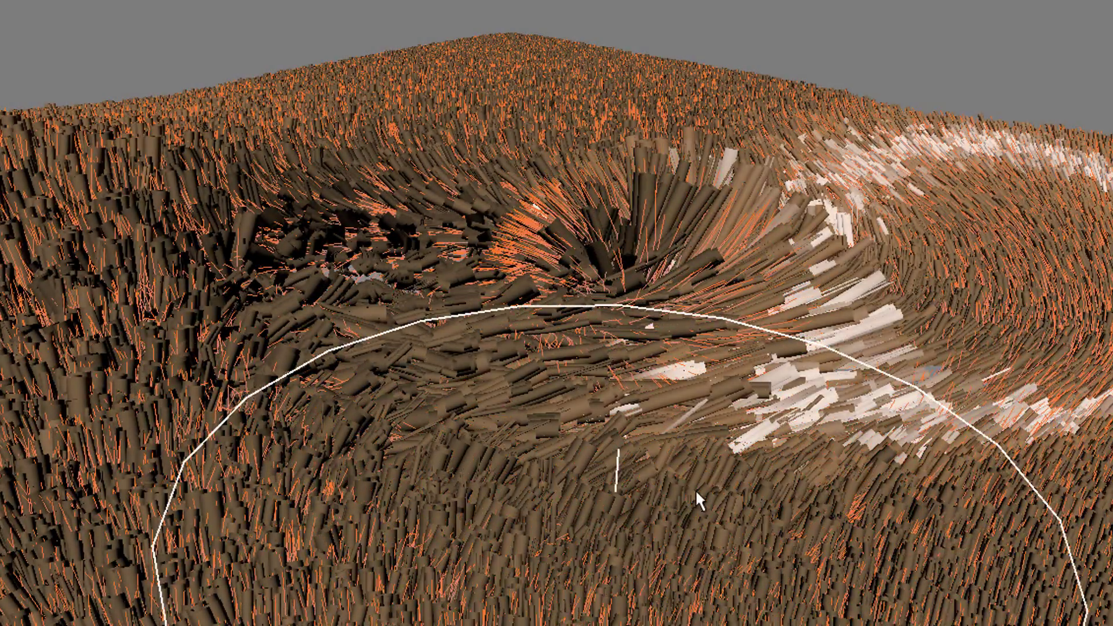
mouse_move(759, 415)
right_mouse_down("alt")
mouse_move(579, 427)
mouse_move(310, 392)
right_mouse_up("alt")
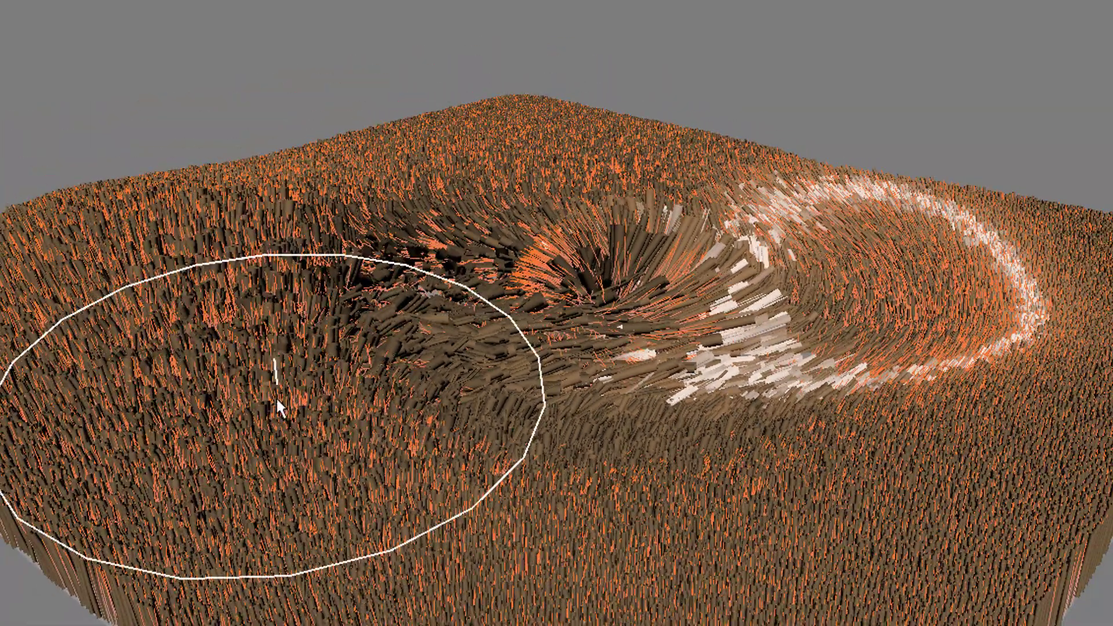
mouse_move(490, 471)
left_mouse_down()
mouse_move(517, 381)
mouse_move(430, 507)
mouse_move(785, 519)
mouse_move(837, 261)
mouse_move(667, 390)
mouse_move(505, 336)
mouse_move(1043, 88)
left_mouse_up()
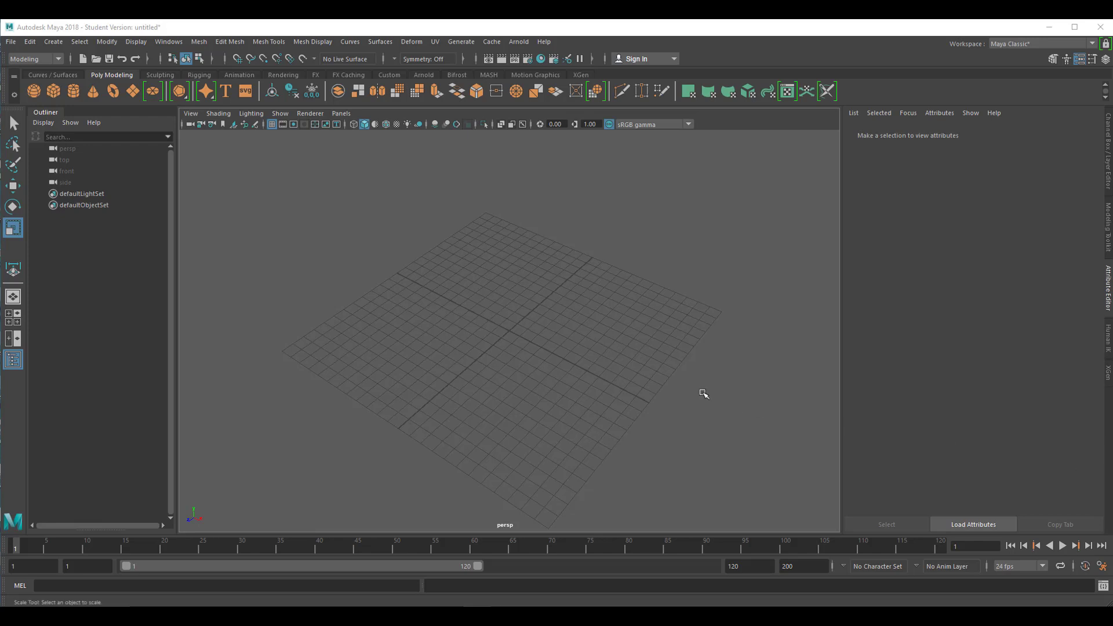
- Create a polygon plane, scale it up uniformly beyond the grid's edges, and hide the viewport grid
left_click(133, 93)
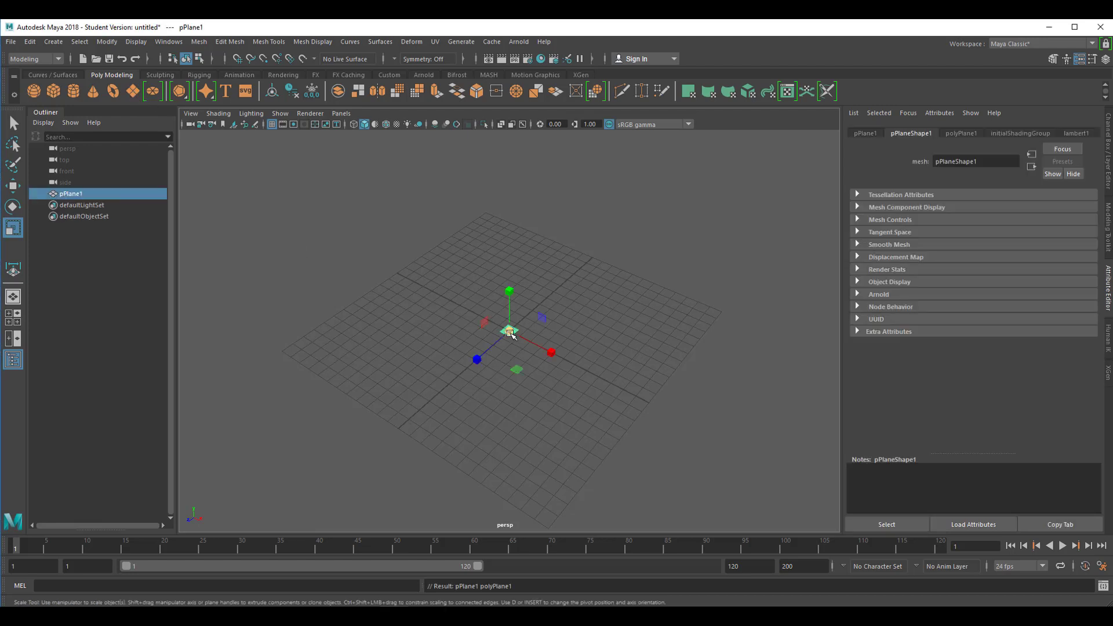
left_click_drag(509, 331, 790, 344)
left_click_drag(539, 374, 523, 347, "alt")
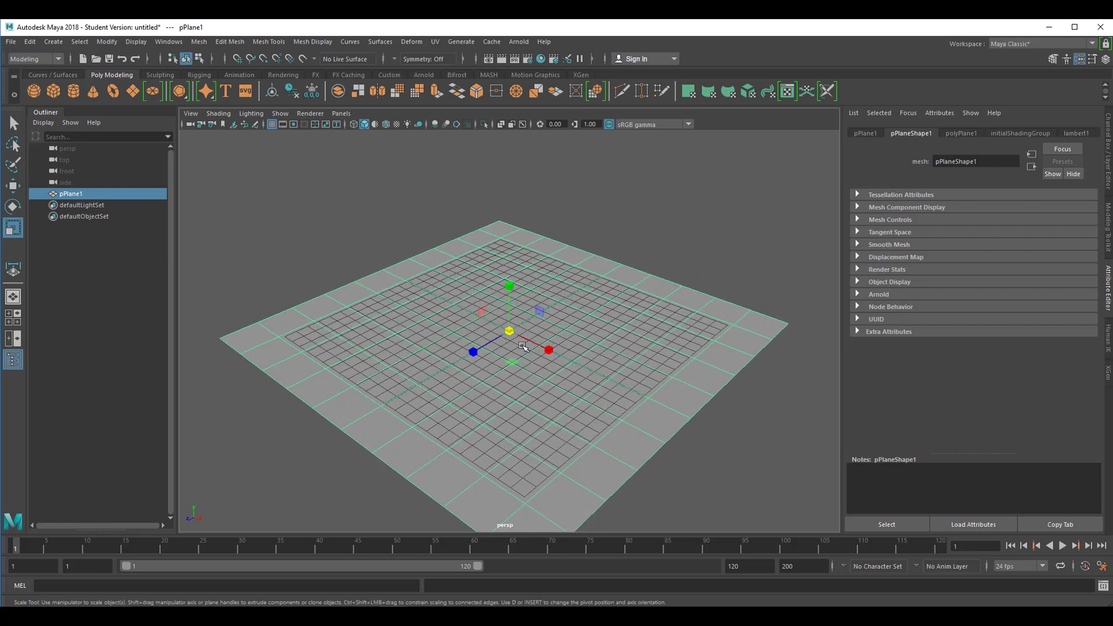
left_click(272, 125)
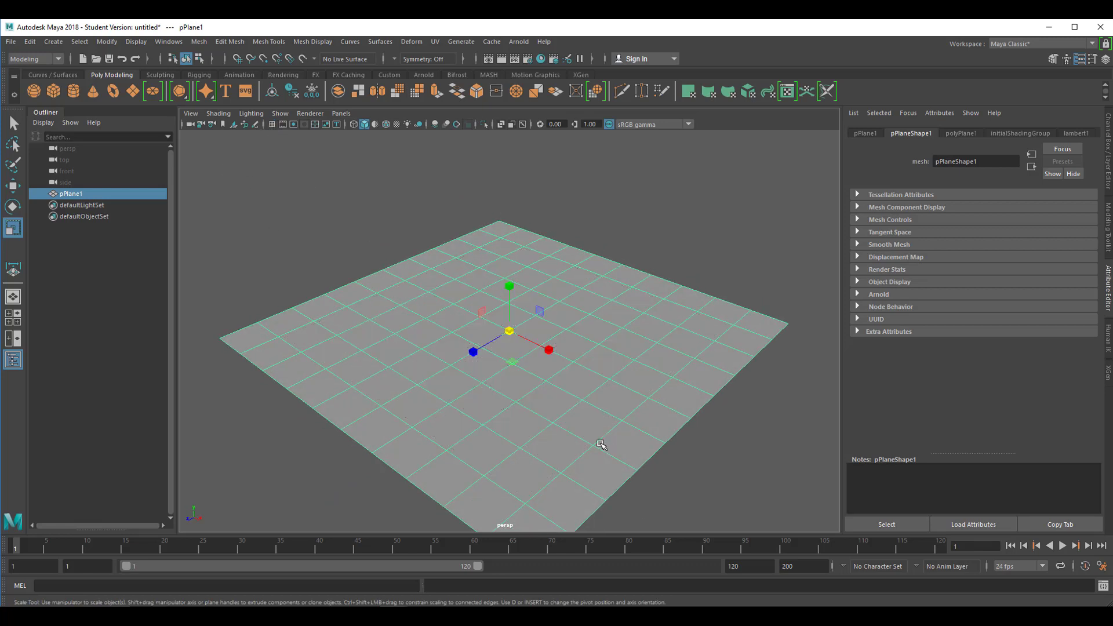
- In vertex mode, raise the vertices around the plane's far corner about 0.77 cm with the Proportional Modification Tool
left_click_drag(600, 444, 592, 433, "alt")
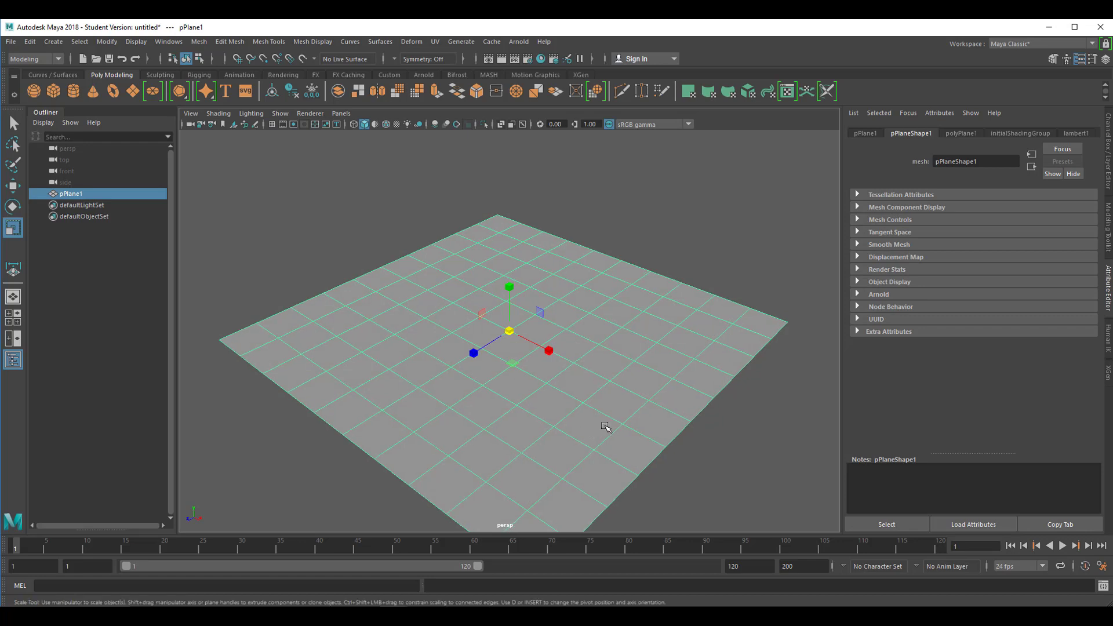
right_click_drag(579, 423, 464, 428, "alt")
left_click_drag(464, 428, 502, 416, "alt")
right_click_drag(502, 416, 574, 437, "alt")
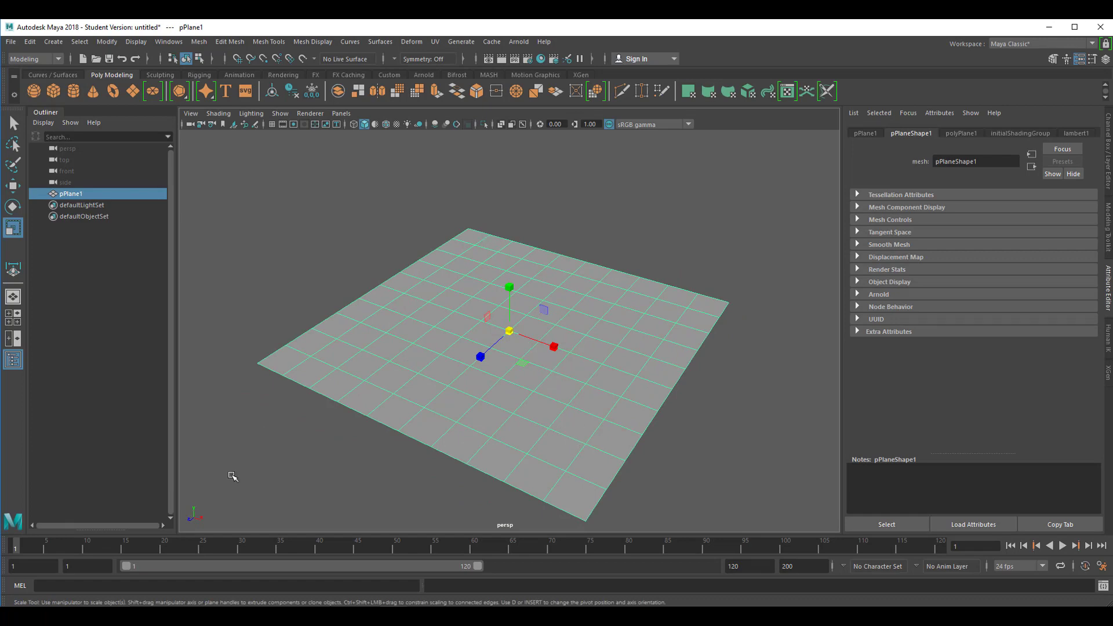
left_click(107, 42)
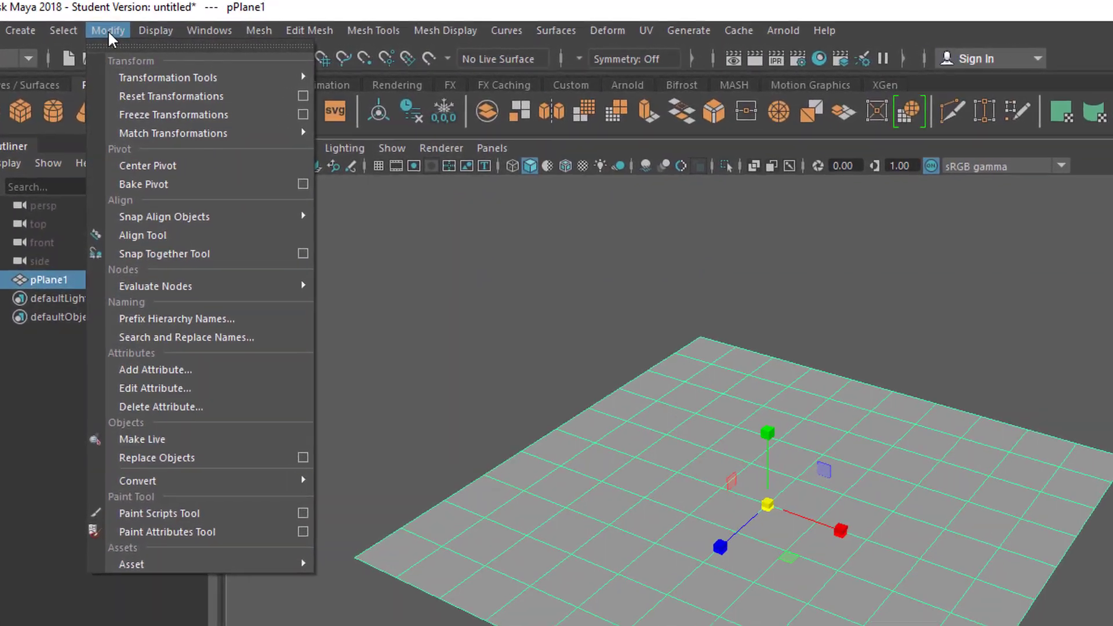
mouse_move(116, 76)
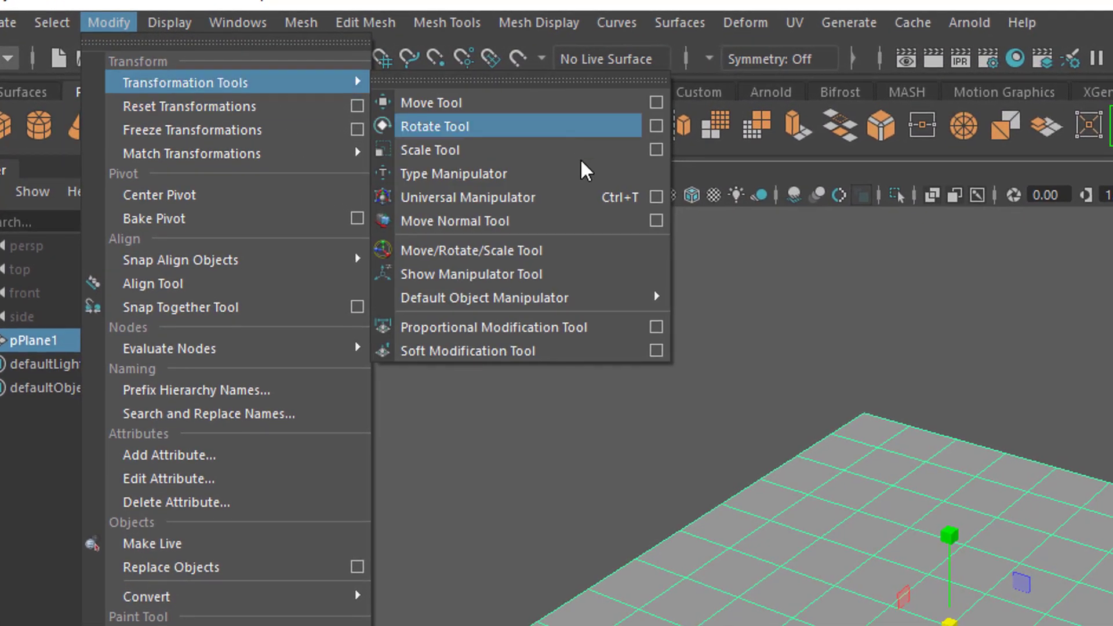
left_click(570, 326)
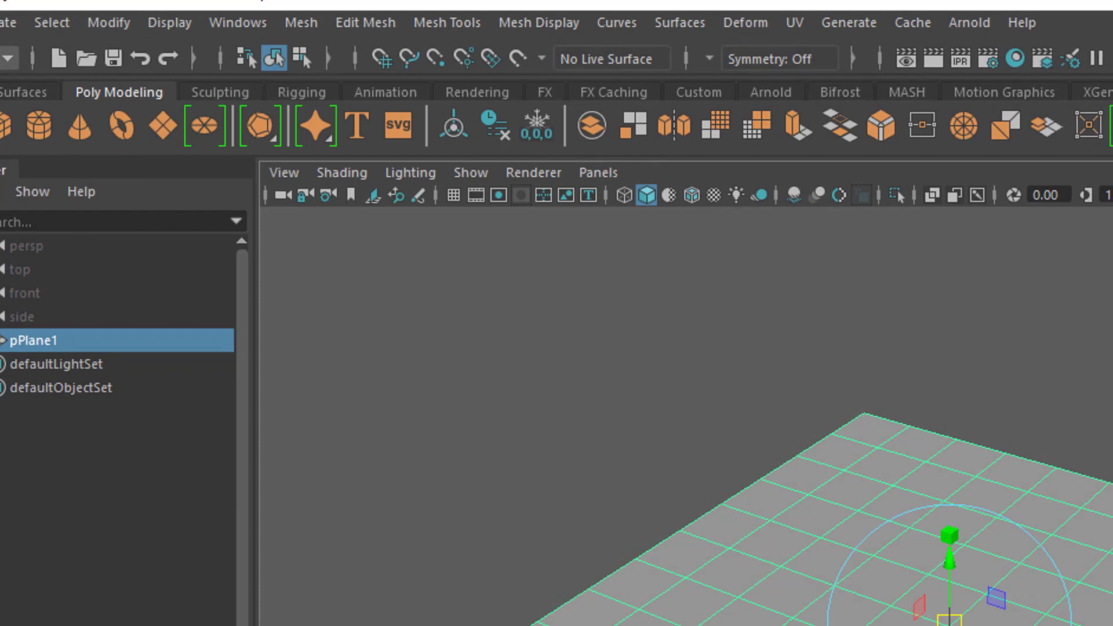
right_click(870, 462)
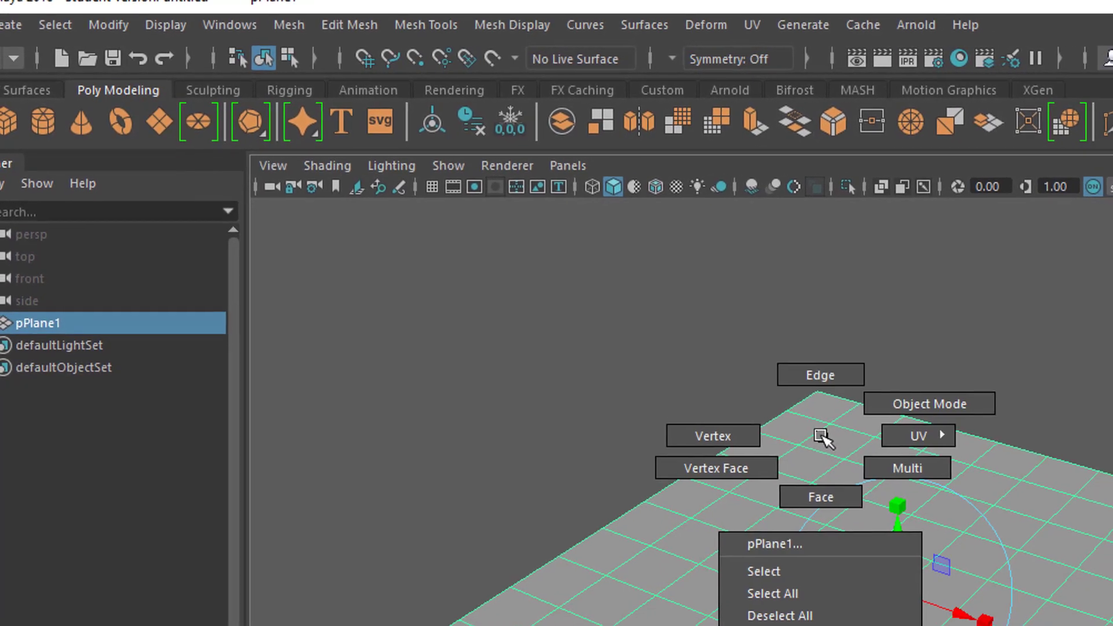
right_click_drag(822, 438, 748, 436)
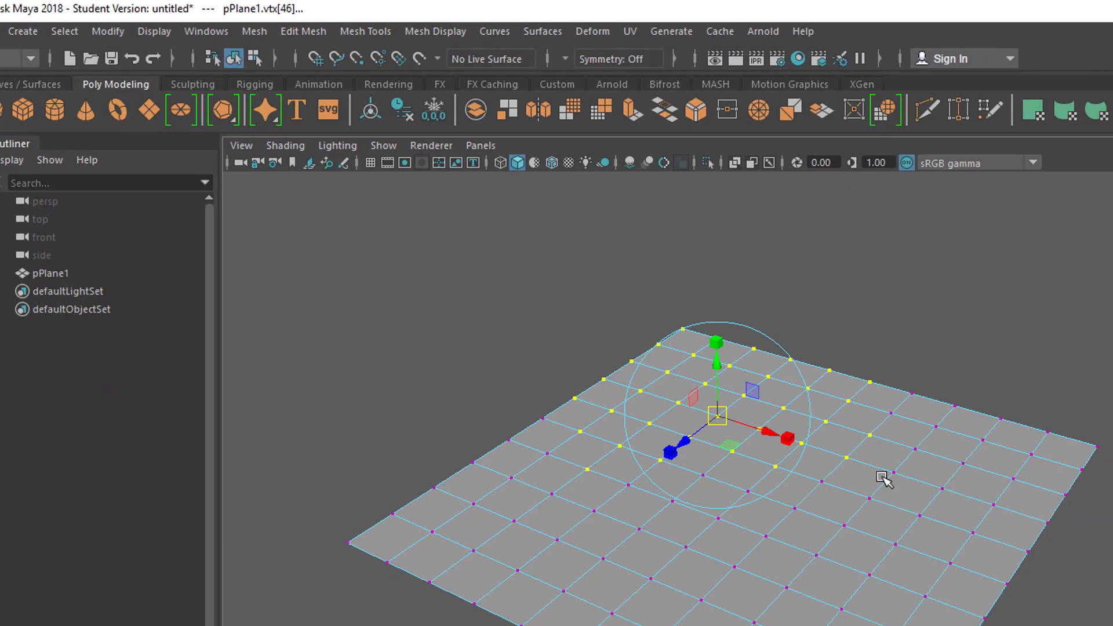
key("ctrl+a")
left_click_drag(716, 347, 715, 360)
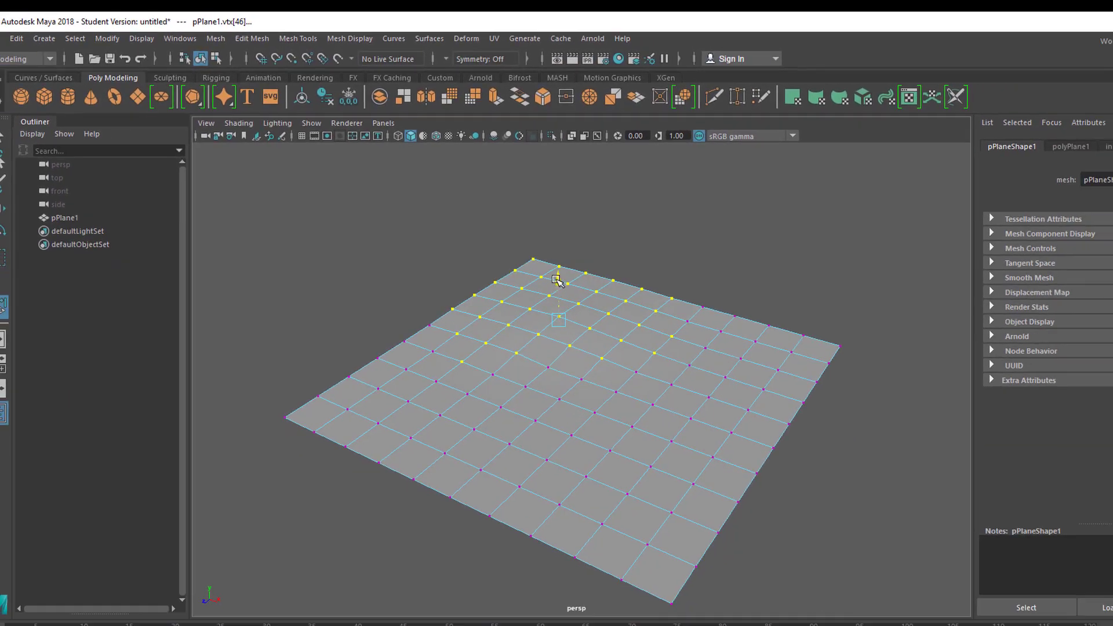
left_click_drag(557, 281, 565, 289)
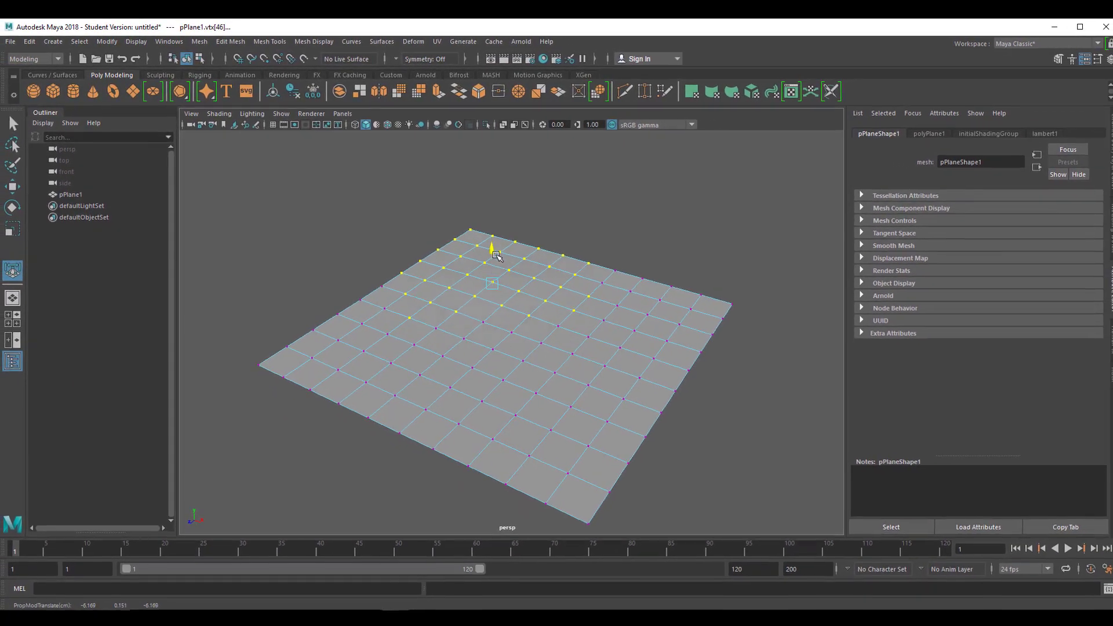
mouse_move(497, 256)
left_mouse_down()
mouse_move(502, 215)
mouse_move(490, 239)
left_mouse_up()
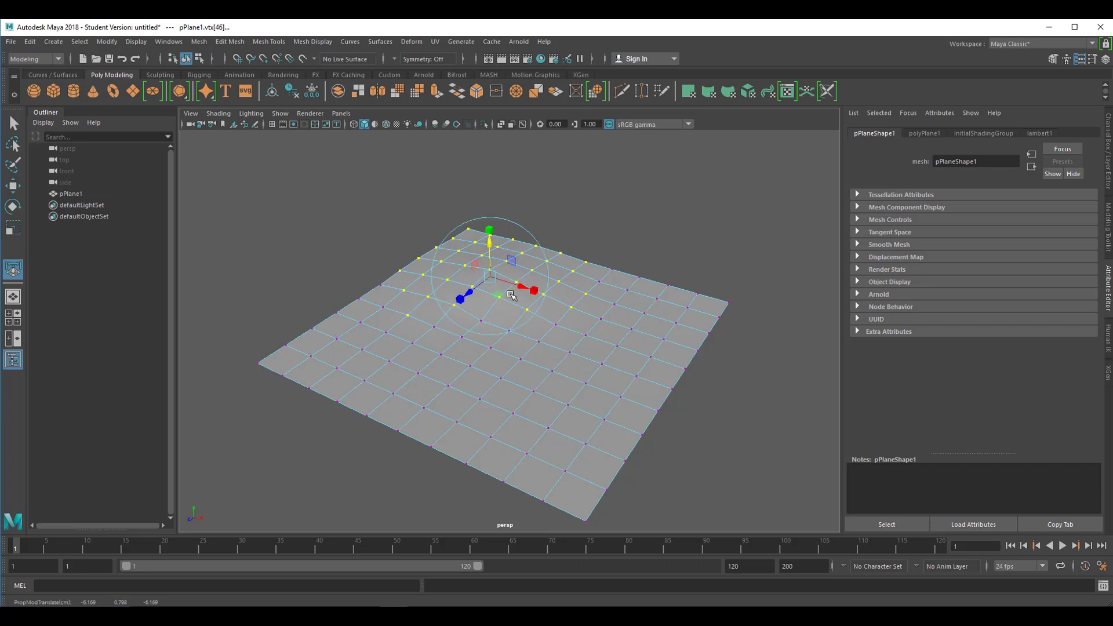
- Raise the vertices near the plane's left corner about 0.45 cm and lower those near the front corner about 0.3 cm
left_click_drag(255, 312, 352, 429)
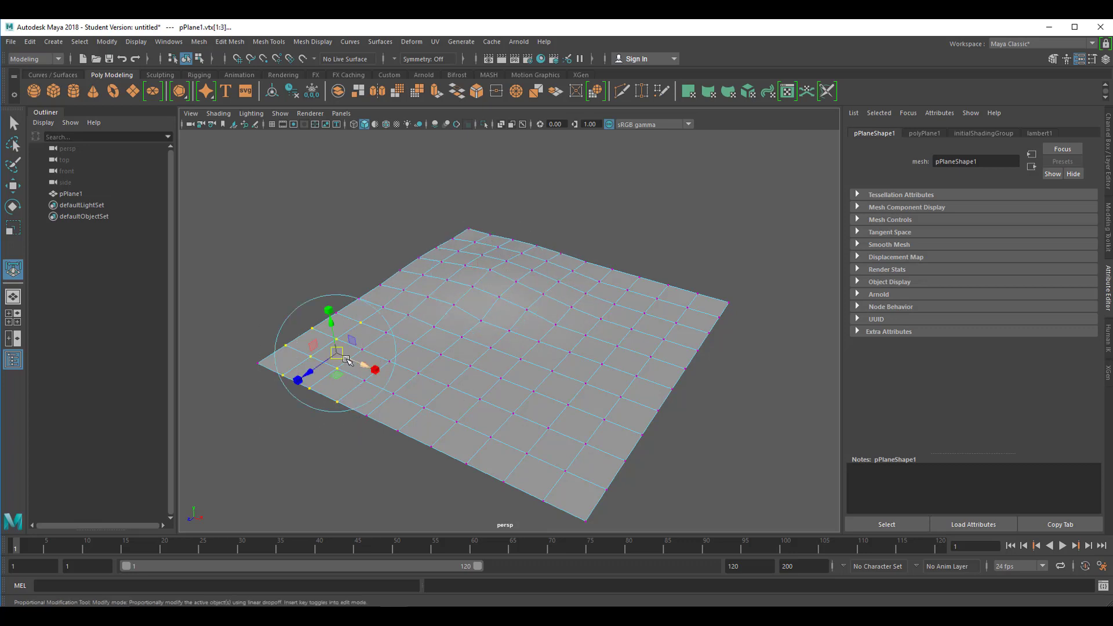
left_click_drag(332, 328, 335, 321)
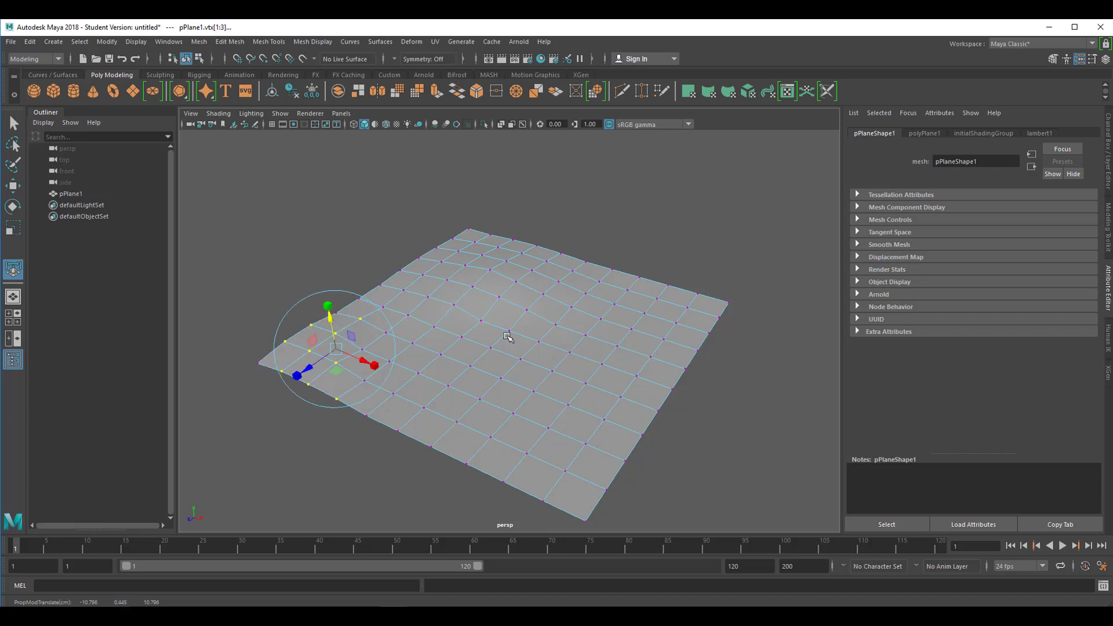
left_click_drag(505, 333, 643, 450)
left_click_drag(663, 517, 663, 516)
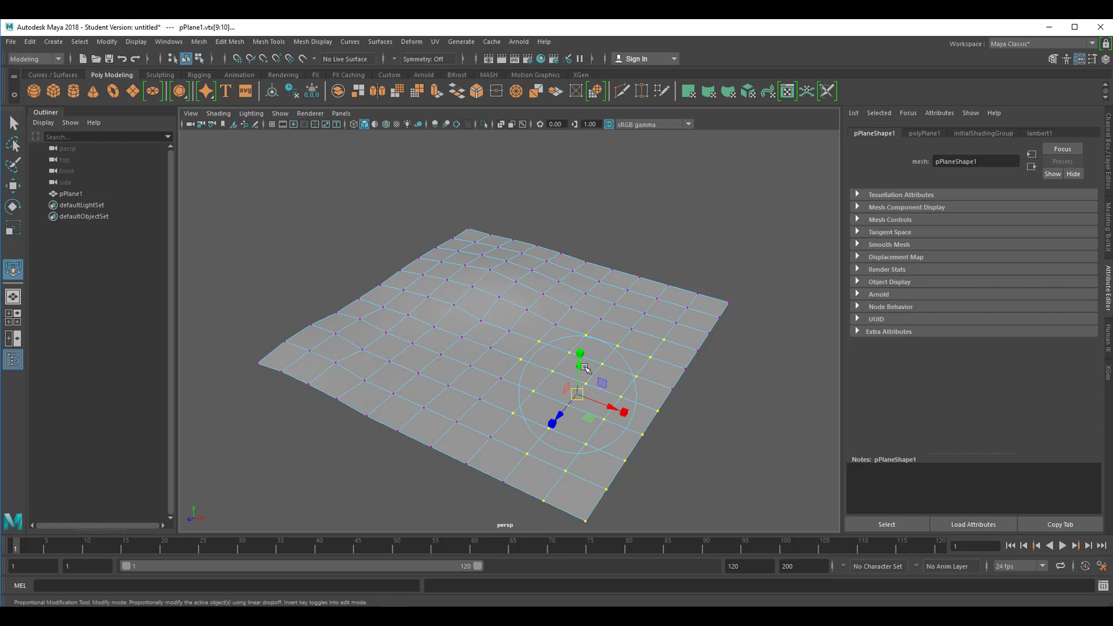
left_click_drag(581, 367, 582, 373)
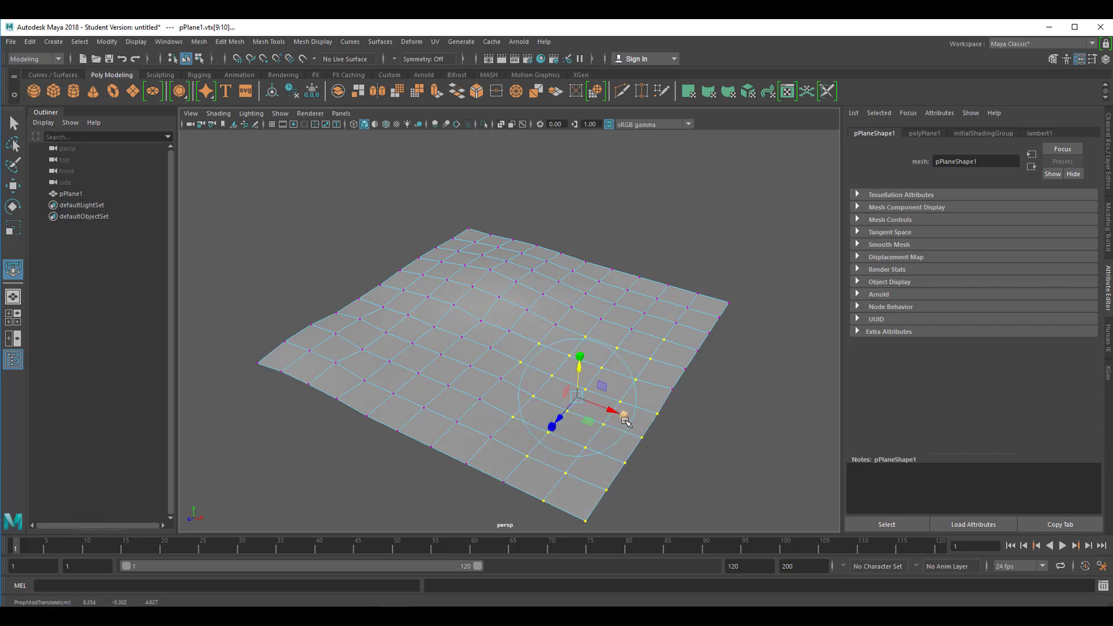
key("r")
left_click_drag(625, 416, 668, 436)
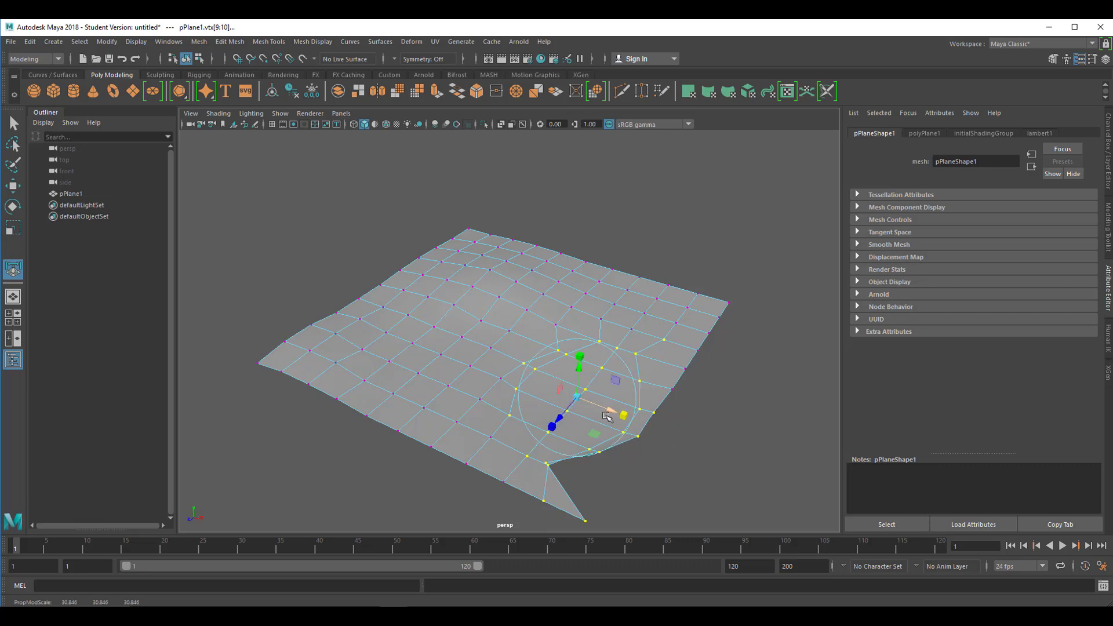
key("ctrl+z")
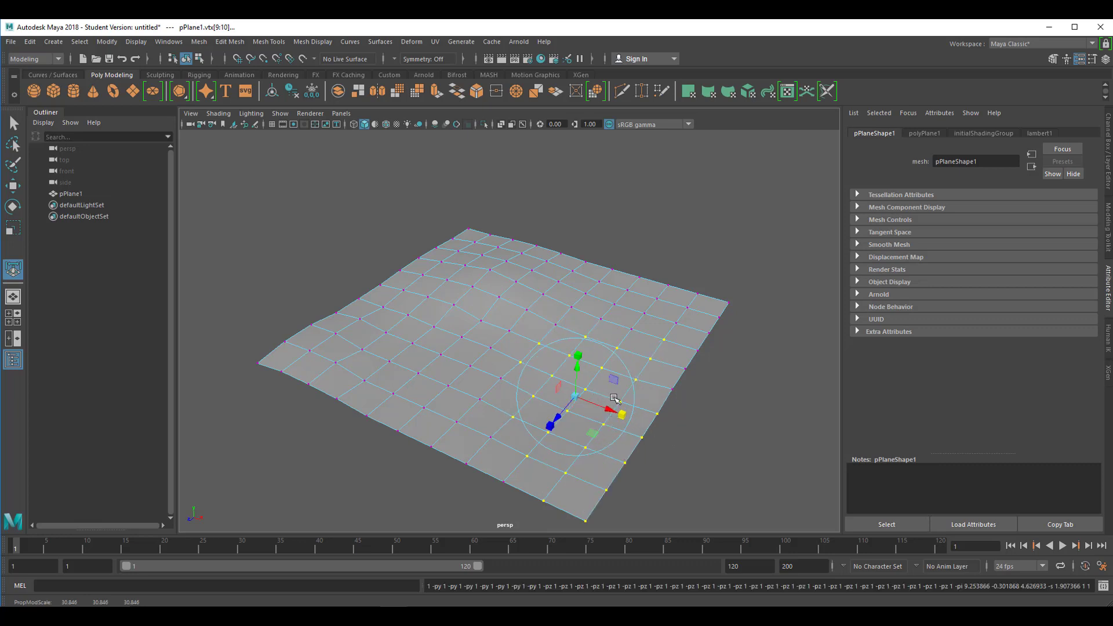
- Rotate the selected vertices near the front corner slightly about the Z axis and return the plane to object mode, deselected
key("e")
left_click_drag(600, 370, 606, 363)
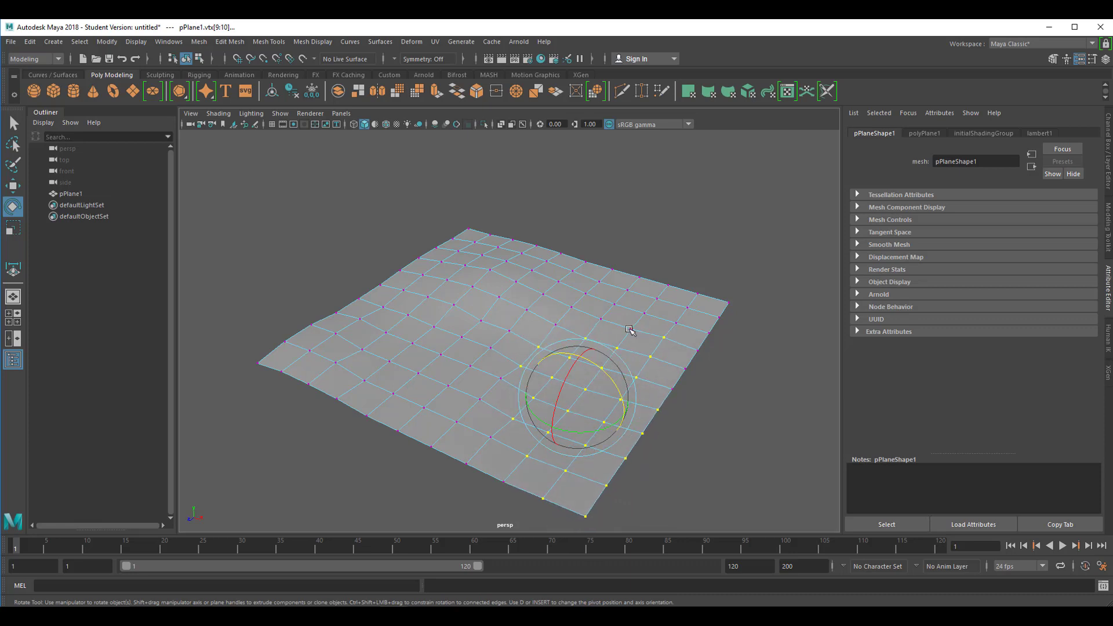
right_click(522, 262)
left_click(555, 246)
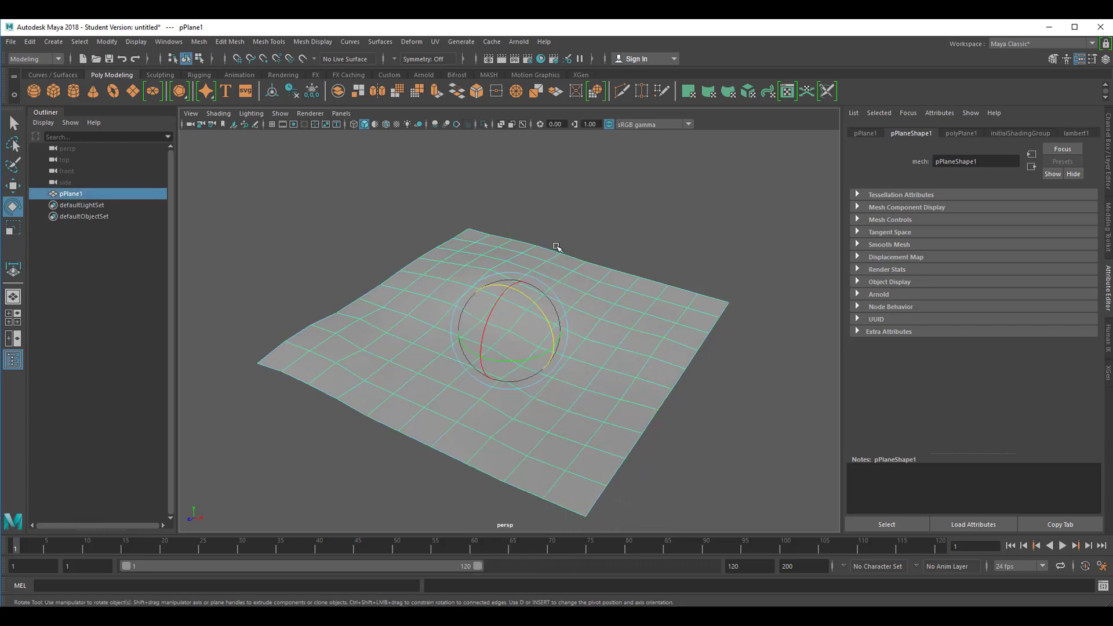
left_click(688, 419)
mouse_move(688, 420)
left_mouse_down("alt")
mouse_move(648, 405)
mouse_move(691, 403)
mouse_move(674, 435)
mouse_move(675, 424)
mouse_move(691, 428)
left_mouse_up("alt")
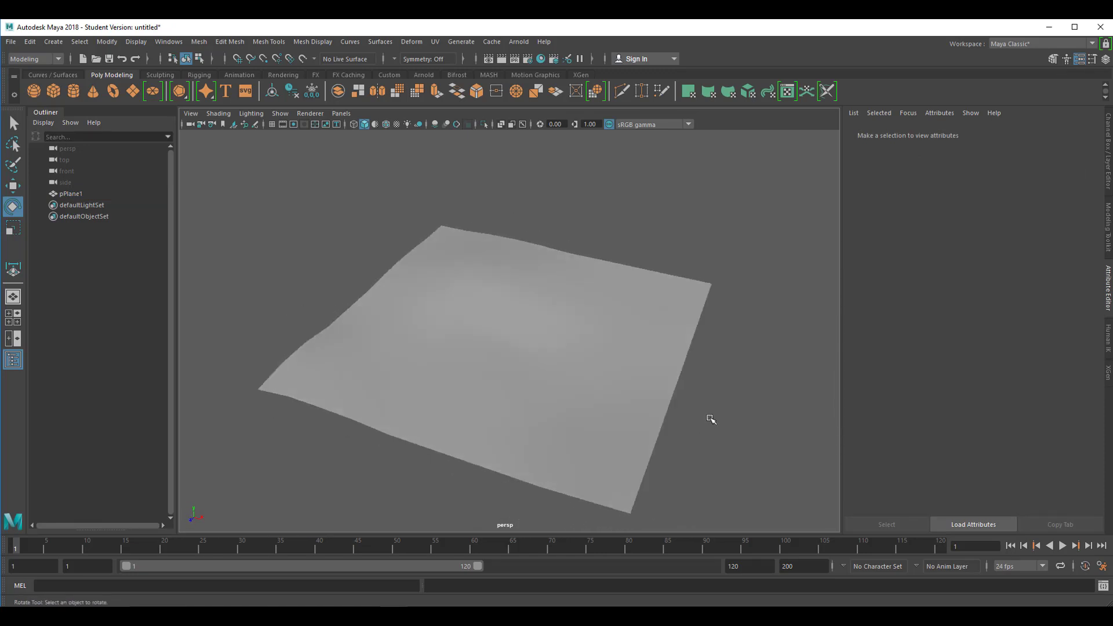
- Select the whole plane, switch to the Select tool, and open the XGen window
left_click(536, 326)
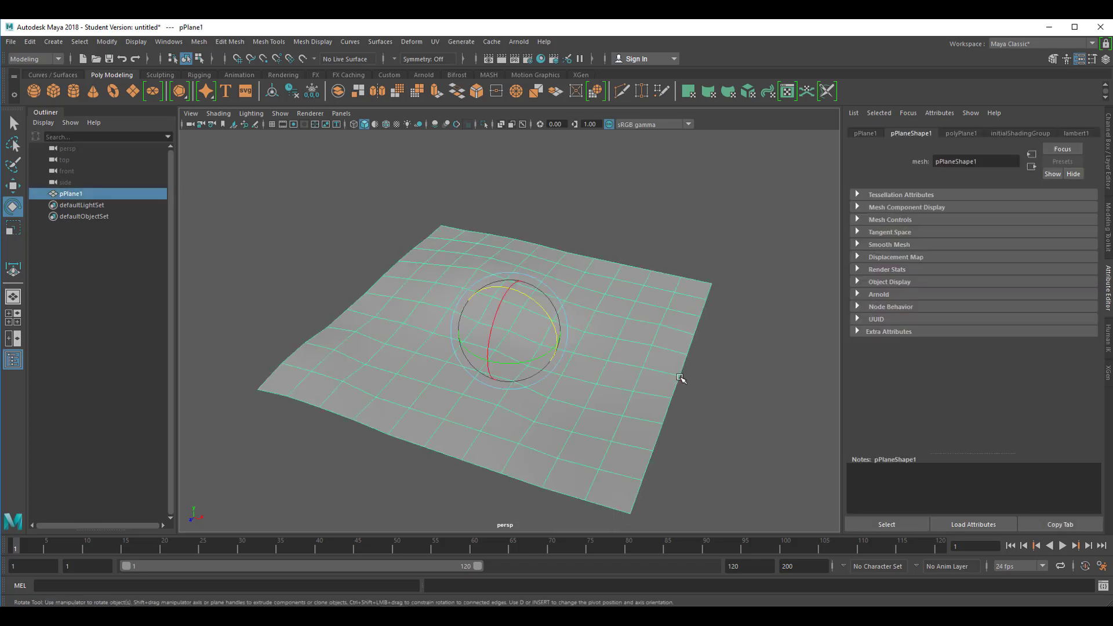
key("q")
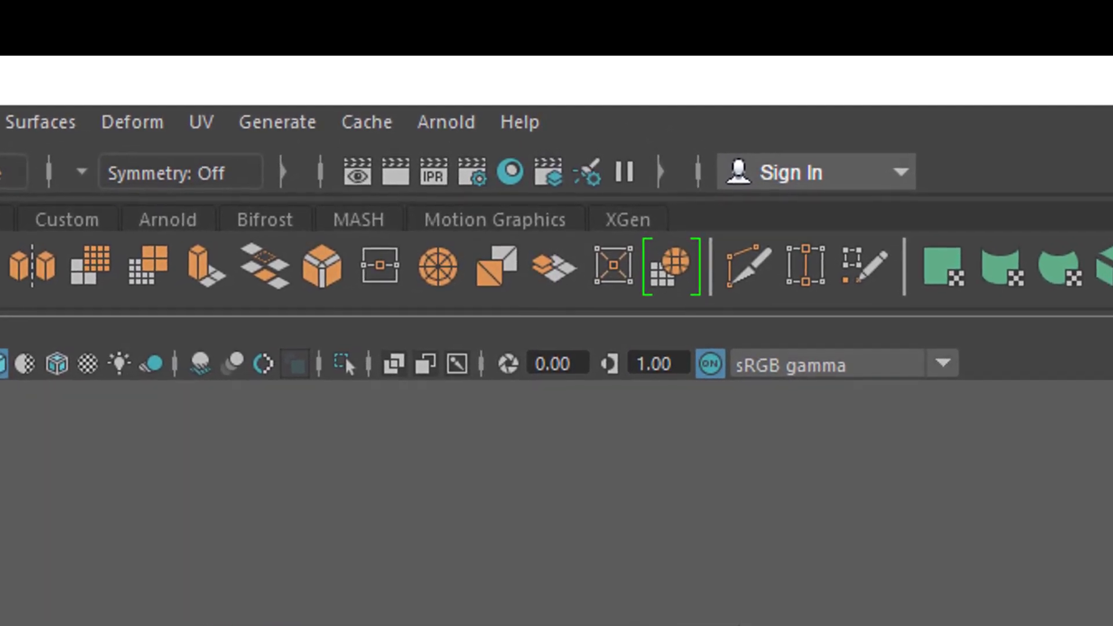
left_click(630, 229)
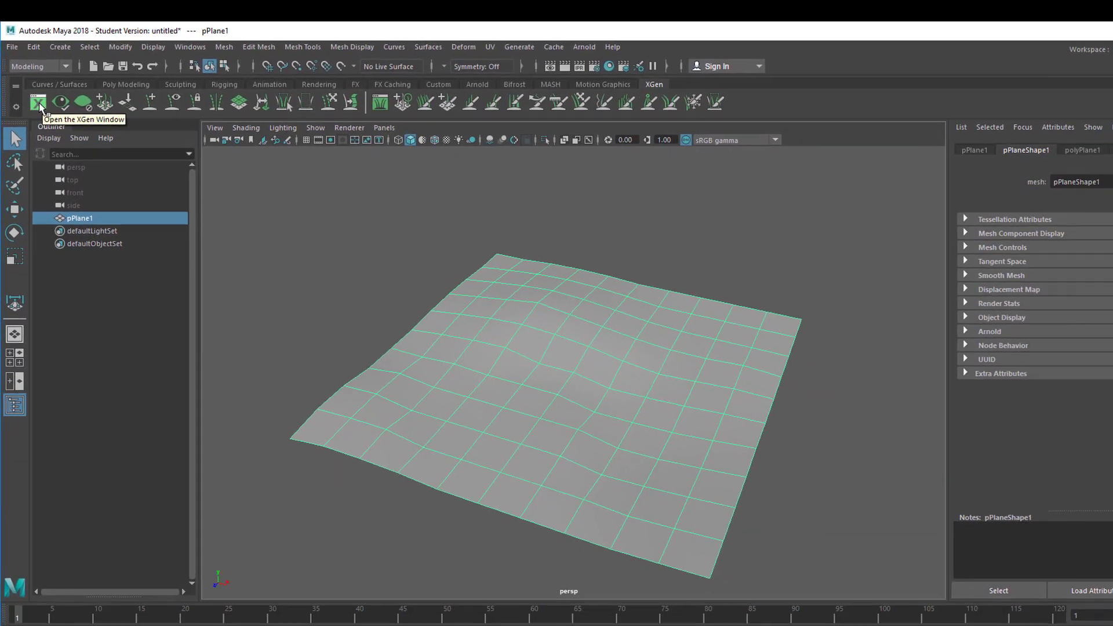
left_click(46, 120)
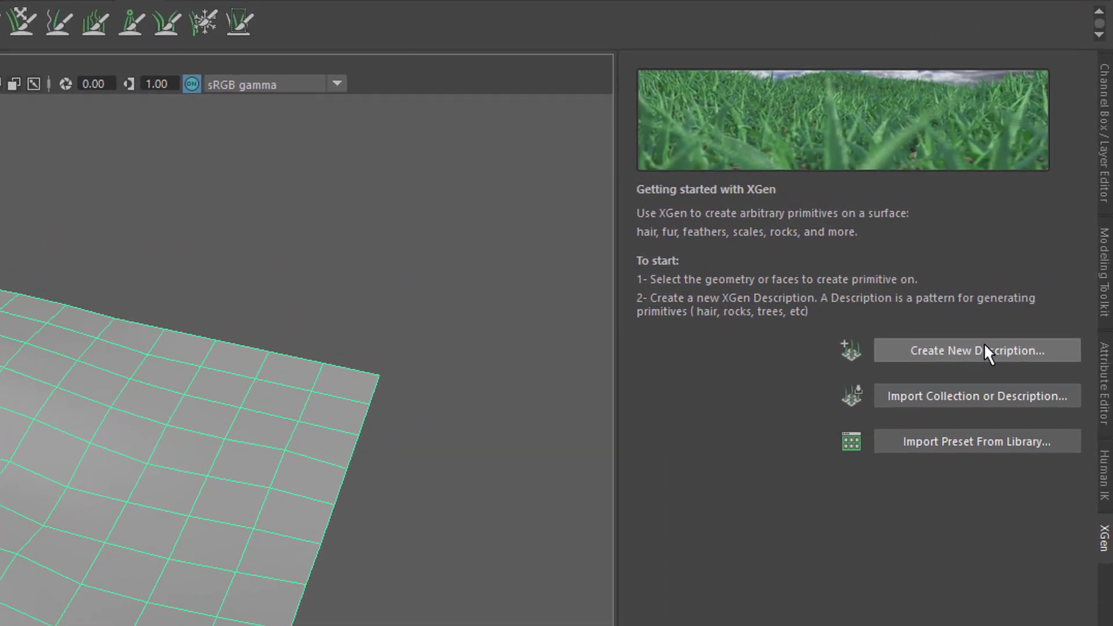
- Create a new XGen description on the plane using groomable splines, placed randomly across the surface and controlled by grooming tools
left_click(989, 339)
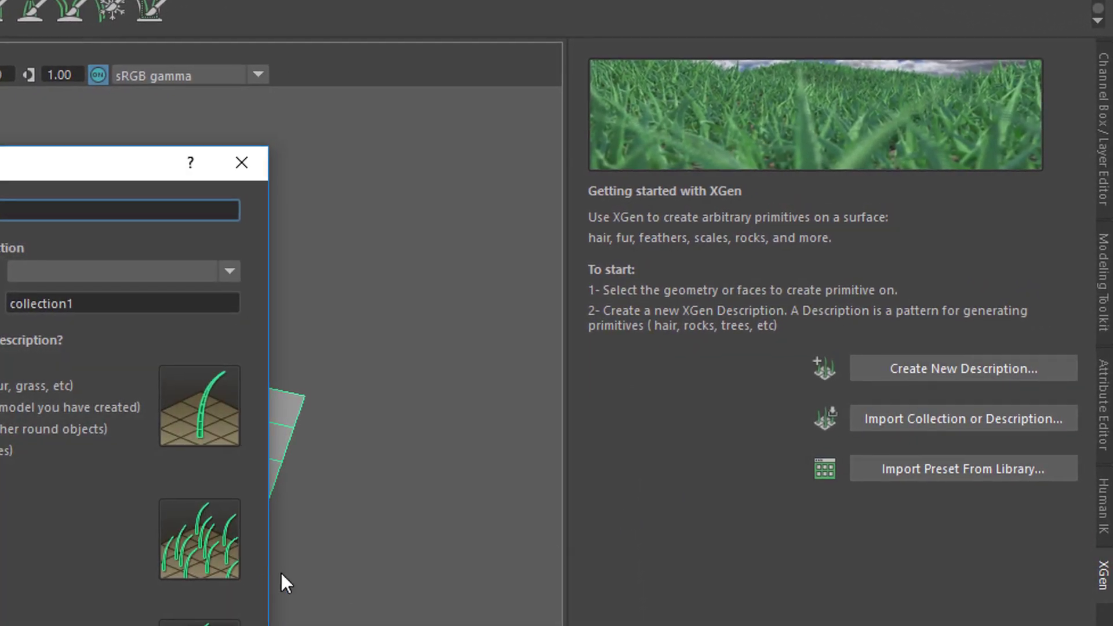
left_click_drag(50, 157, 528, 105)
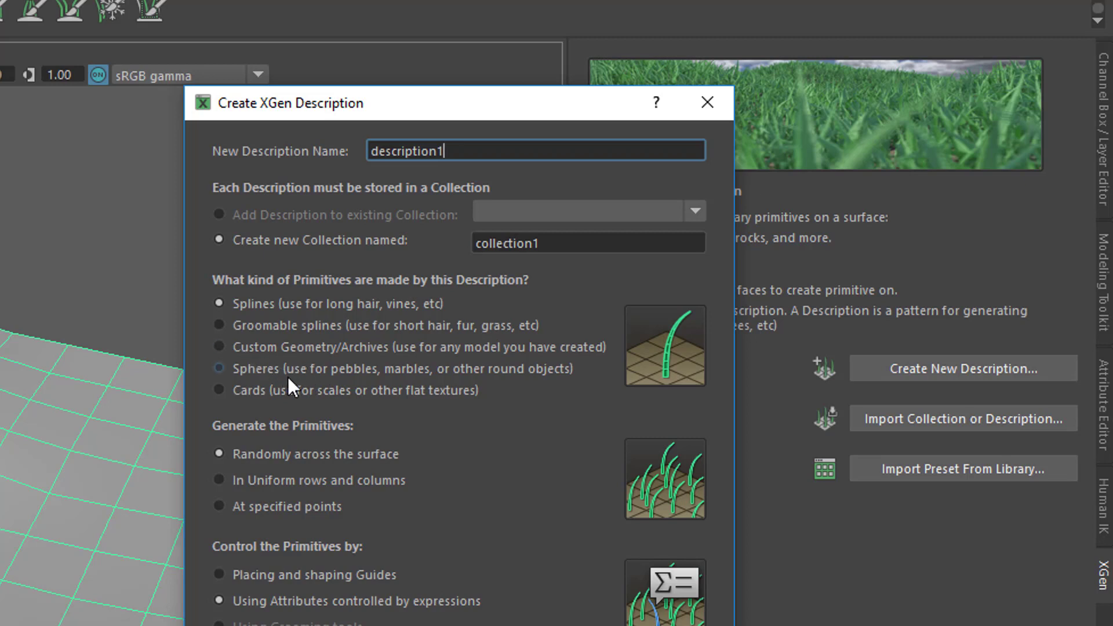
left_click(218, 325)
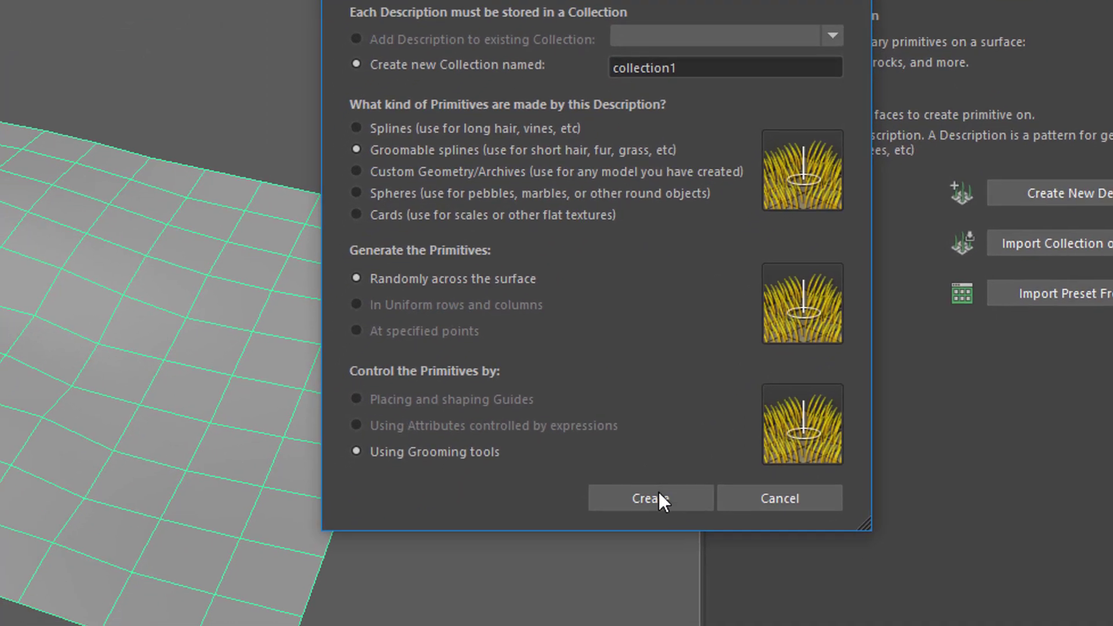
left_click(652, 529)
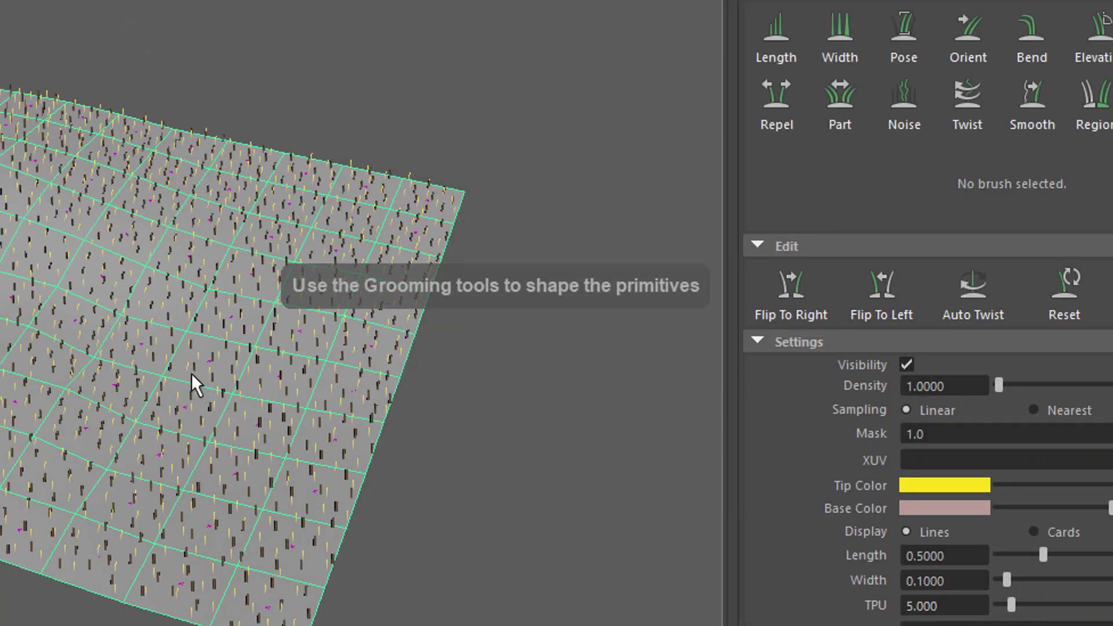
- Add an Arnold Skydome Light to the scene with the groomed plane
left_click_drag(193, 377, 259, 397, "alt")
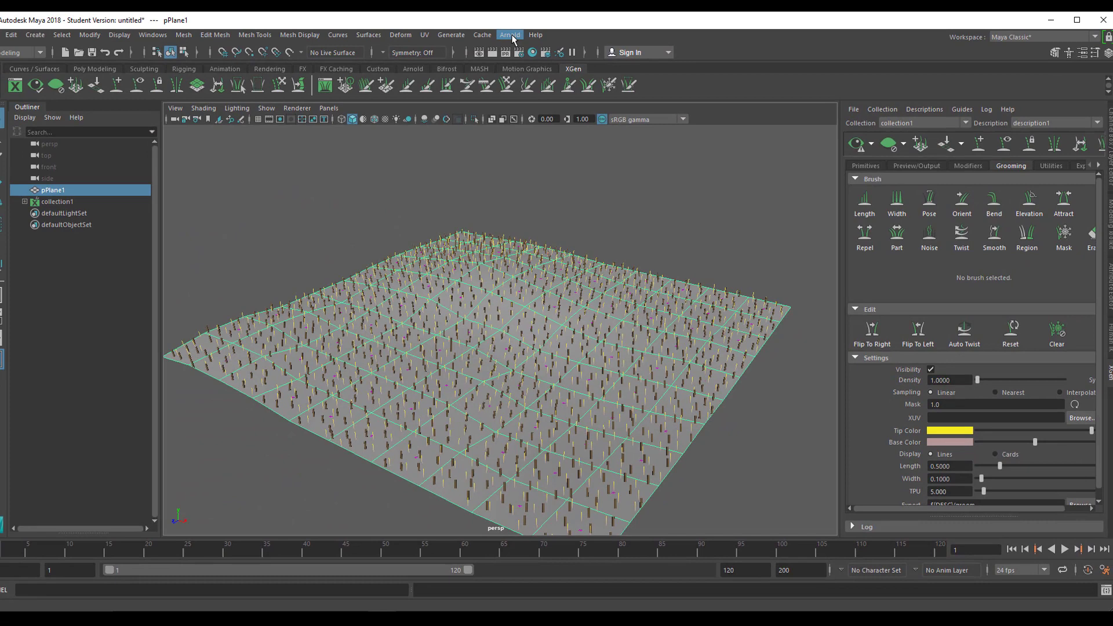
left_click(511, 37)
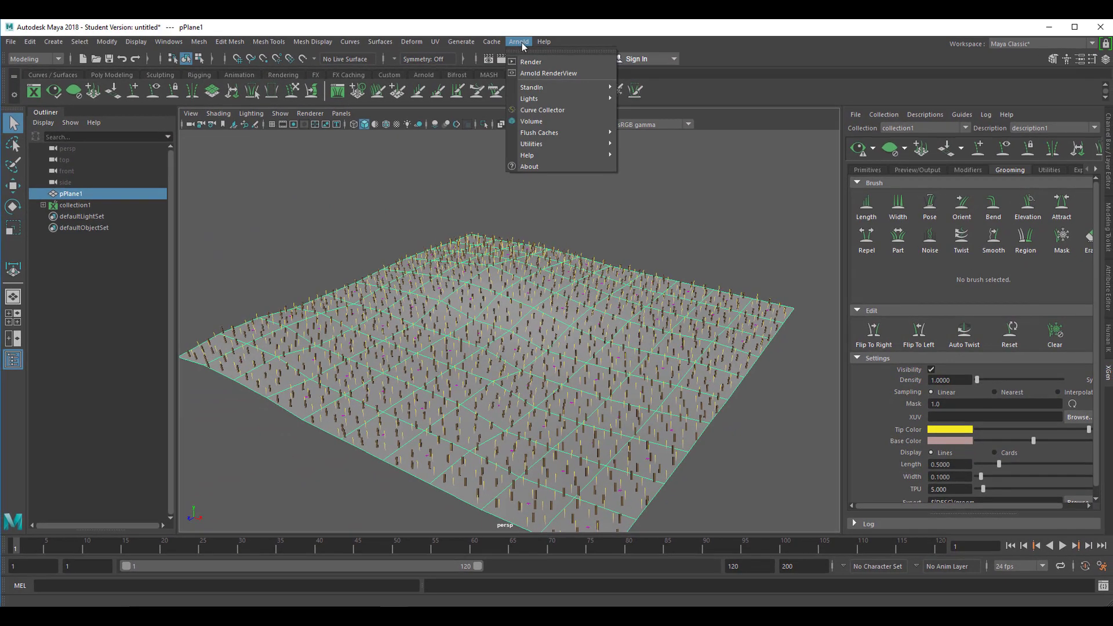
mouse_move(548, 98)
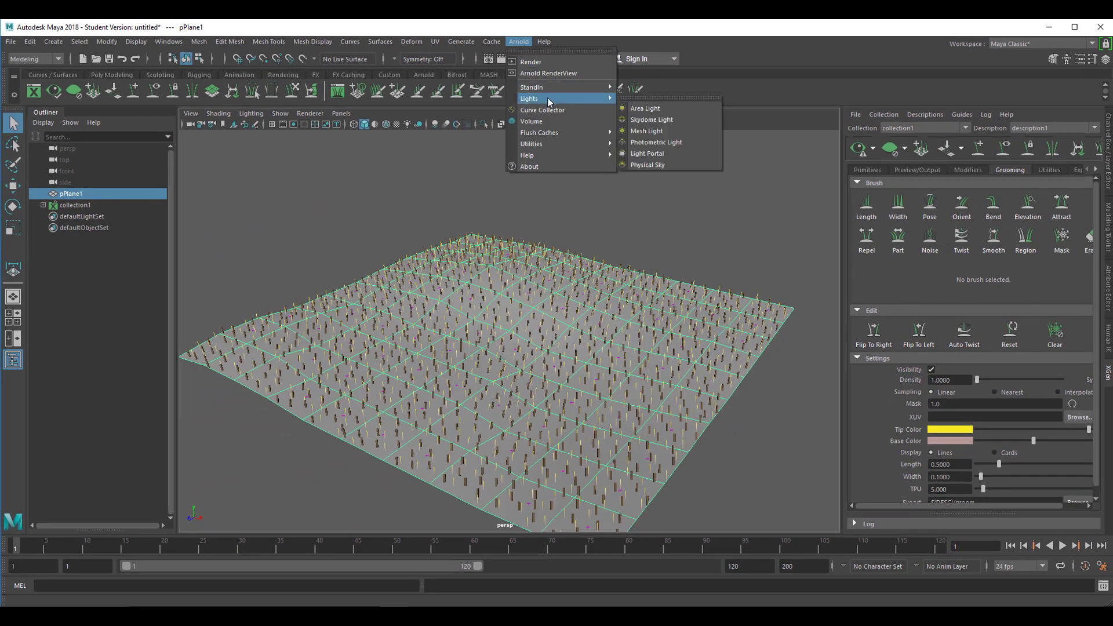
left_click(680, 119)
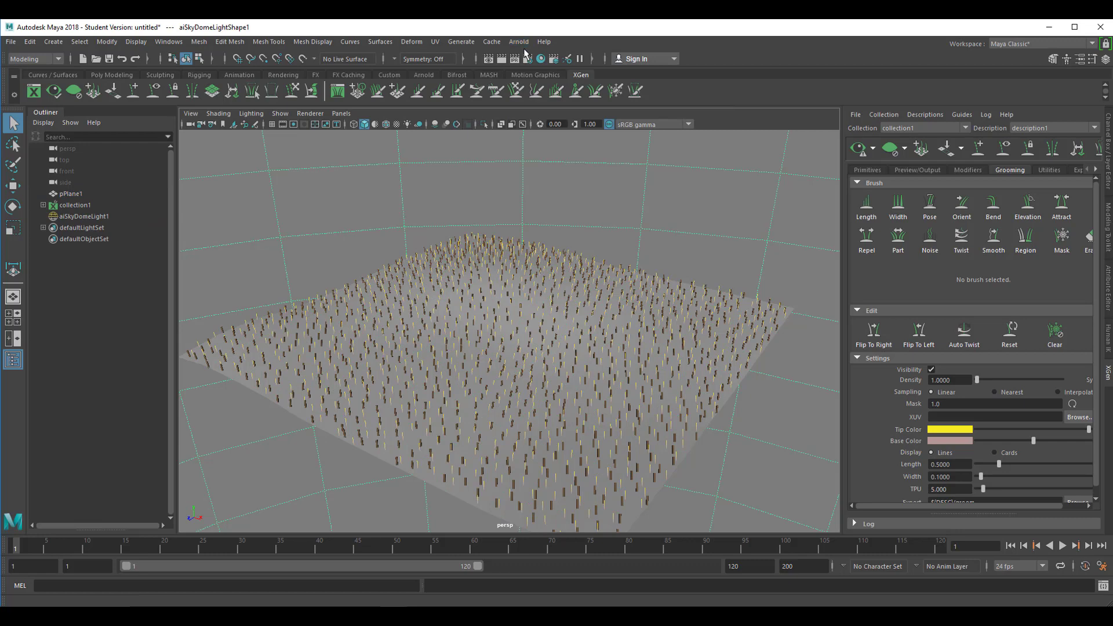
- Render the plane in the Arnold RenderView, raise the groom density to about 53.69, and close the render view after checking the denser coverage
left_click(519, 42)
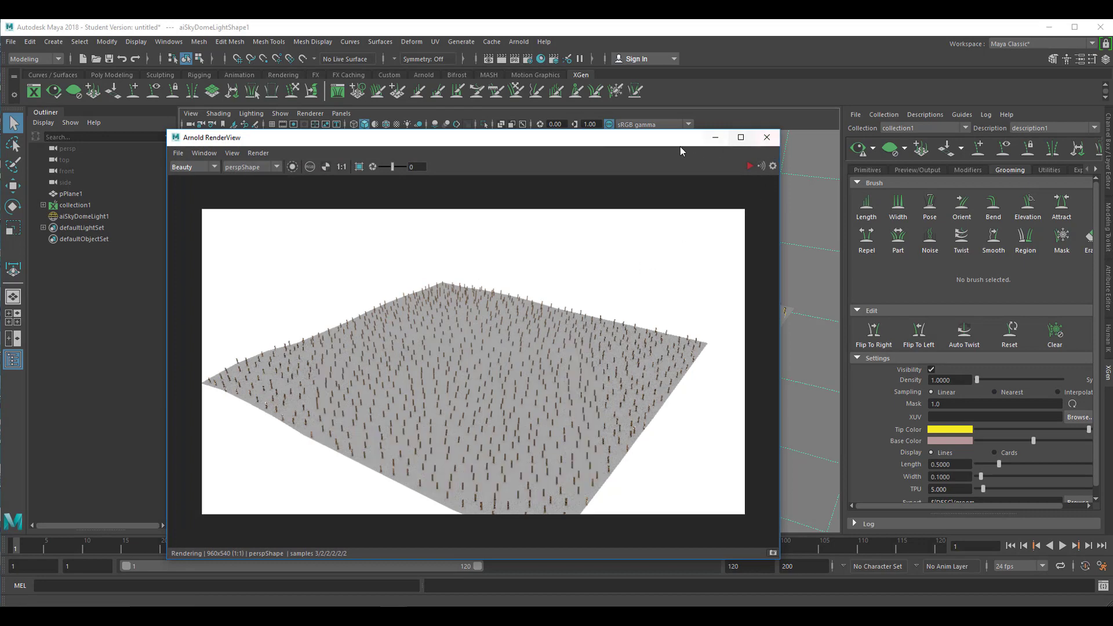
left_click_drag(674, 141, 537, 264)
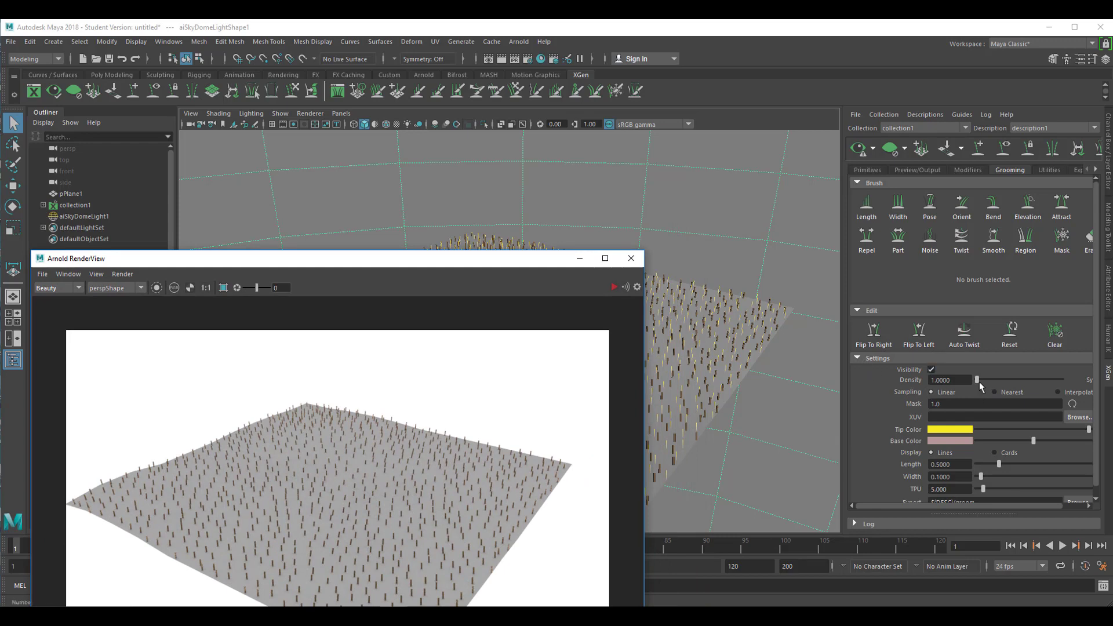
left_click_drag(978, 380, 985, 380)
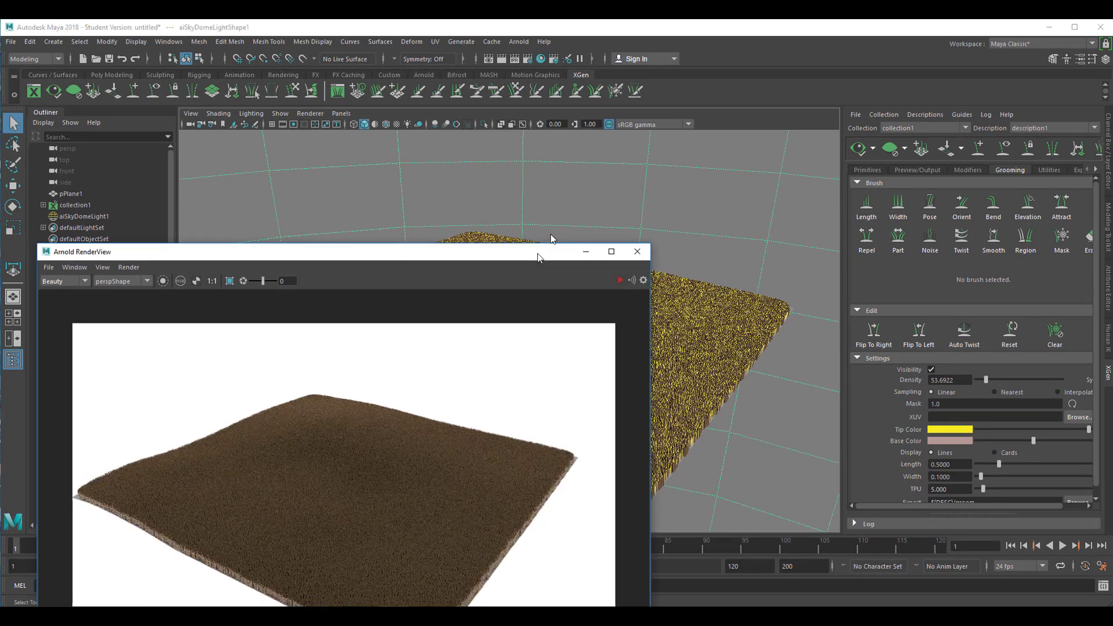
left_click_drag(537, 253, 635, 154)
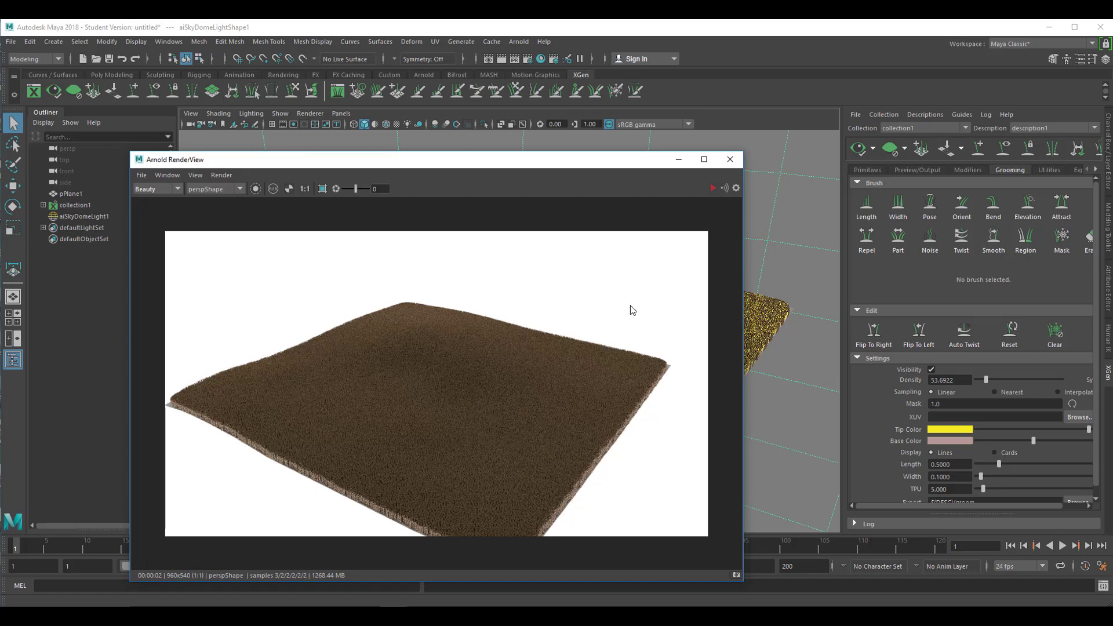
left_click(730, 160)
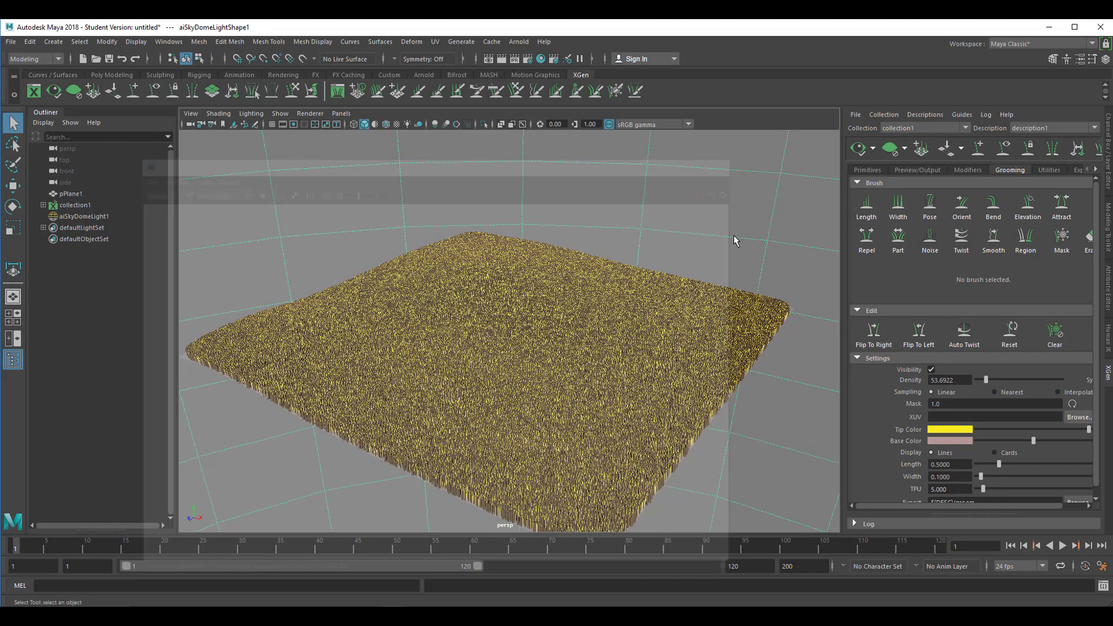
- Increase the overall length of the groomed splines to about 1.47
left_click_drag(695, 321, 678, 318, "alt")
right_click_drag(661, 351, 502, 381, "alt")
left_click_drag(502, 380, 530, 378, "alt")
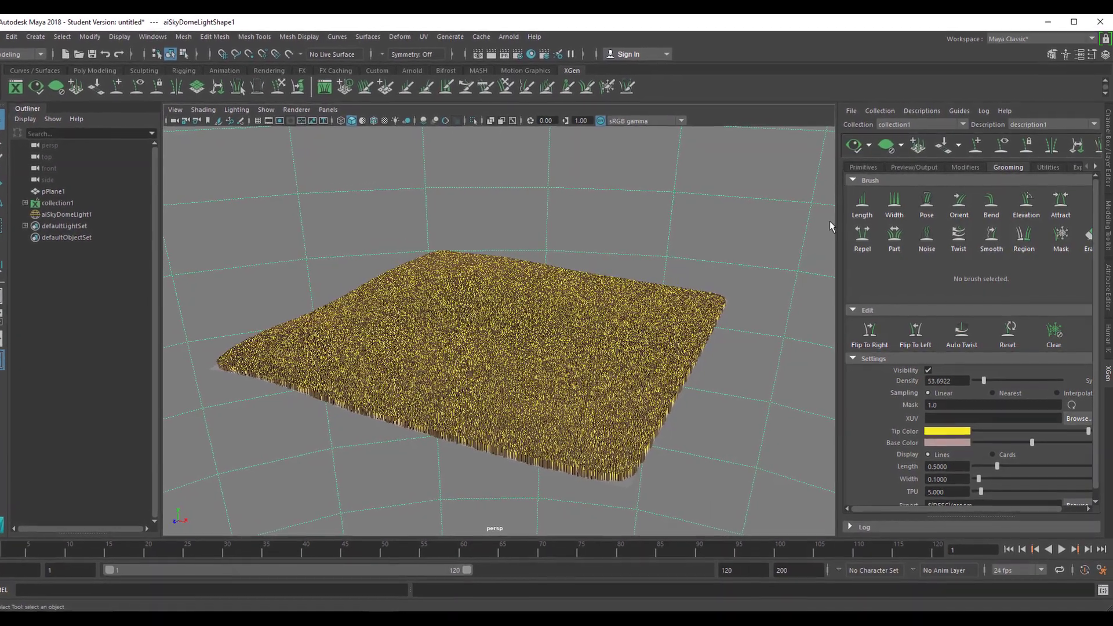
left_click_drag(641, 336, 631, 378, "alt")
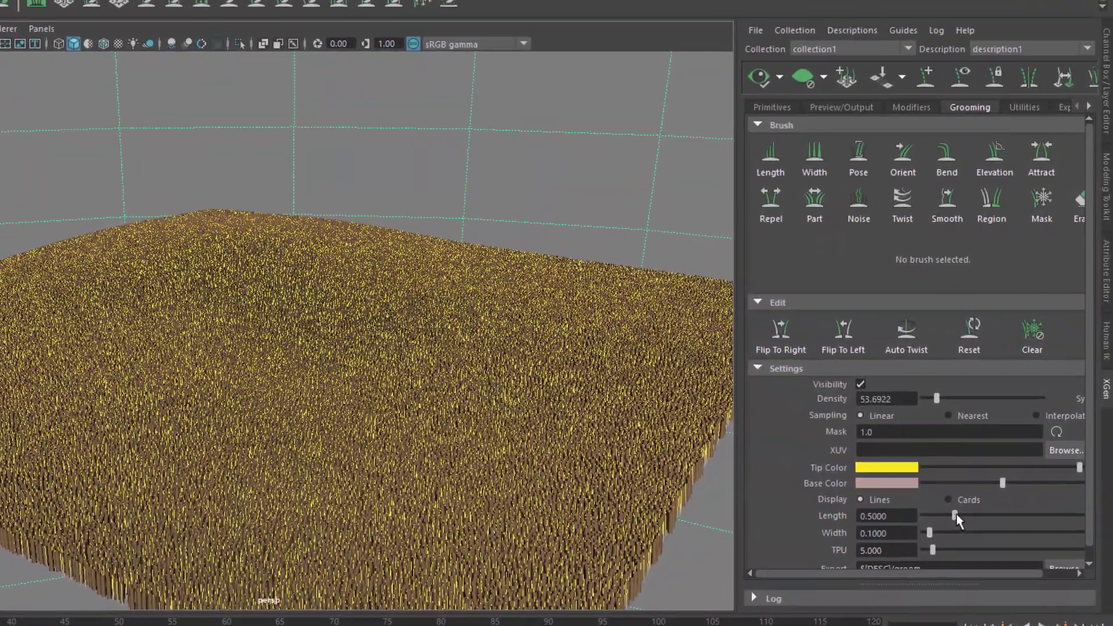
left_click_drag(964, 505, 1012, 519)
mouse_move(459, 505)
left_mouse_down("alt")
mouse_move(481, 505)
mouse_move(442, 514)
left_mouse_up("alt")
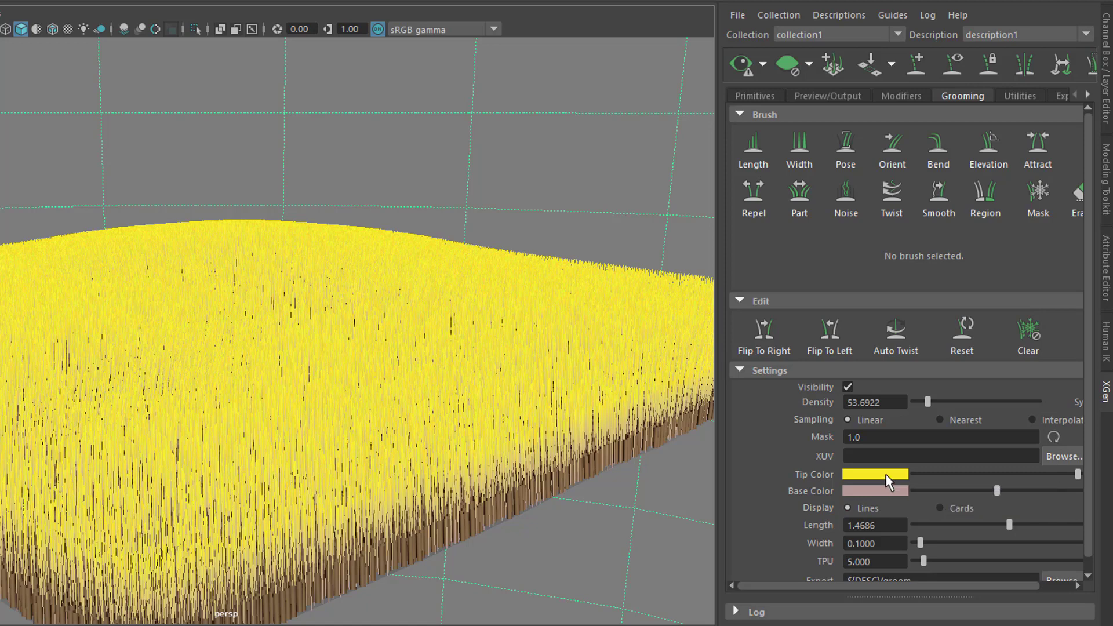
- Change the groom's tip color to orange with hue 10.122, saturation 0.982 and value 0.921
left_click(886, 475)
left_click_drag(1046, 471, 1054, 484)
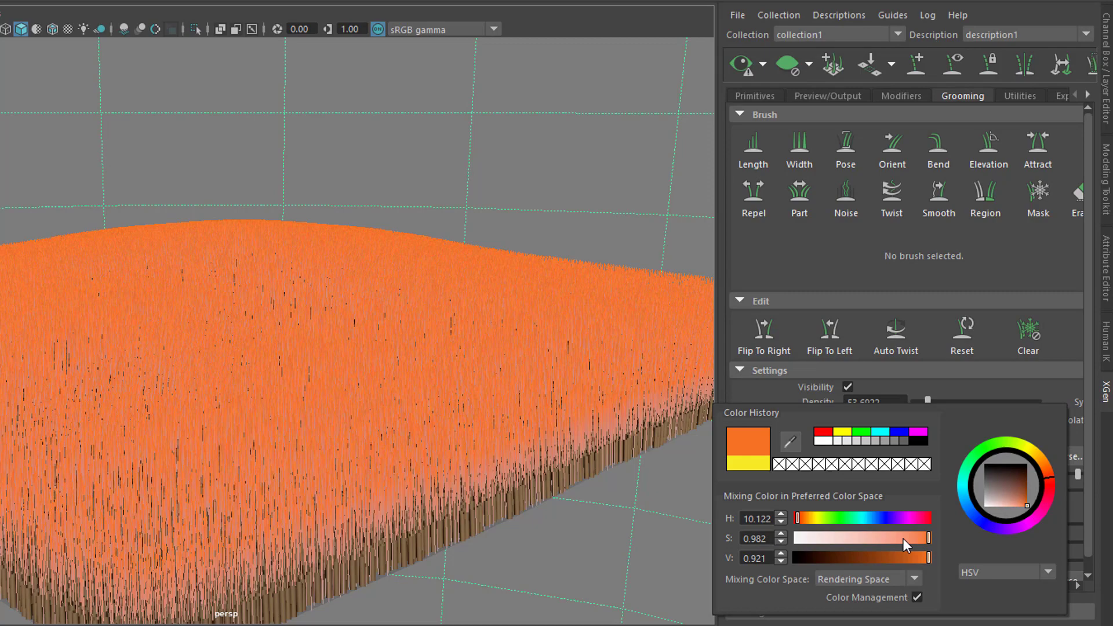
right_click_drag(462, 379, 501, 301, "alt")
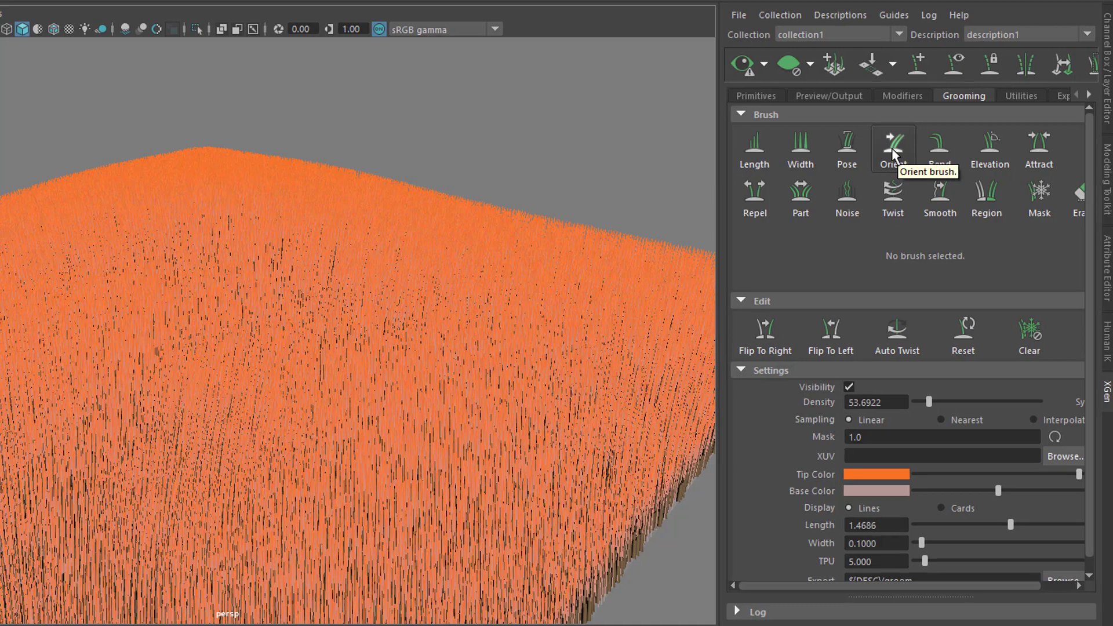
- Enlarge the Orient brush and comb the splines in the middle of the plane into a curved swirl
left_click(893, 149)
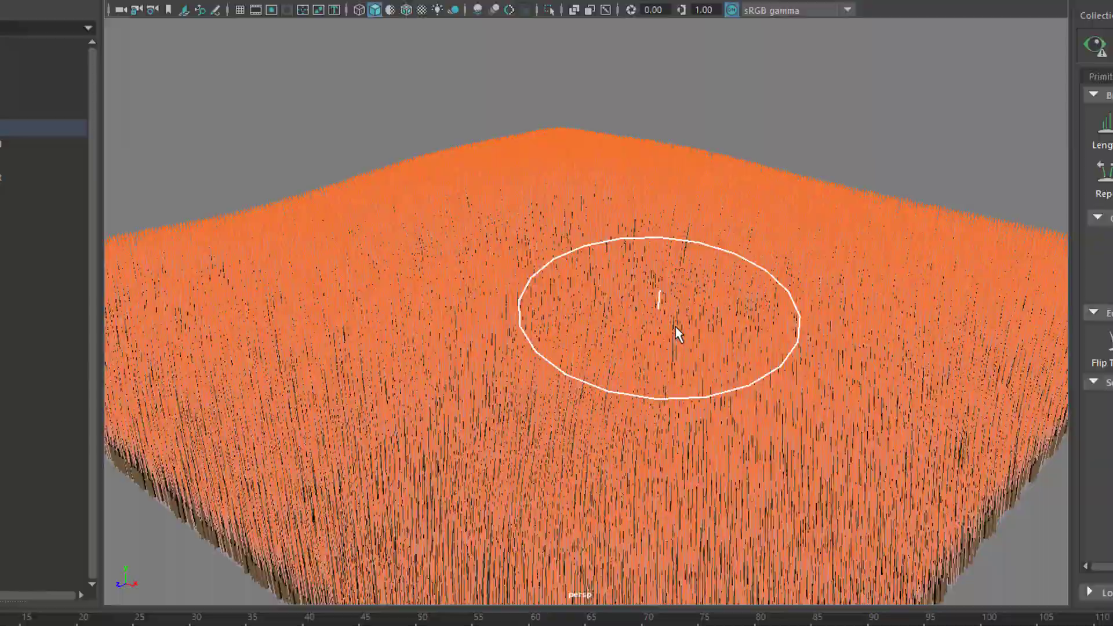
mouse_move(676, 327)
left_mouse_down("alt")
mouse_move(684, 388)
mouse_move(601, 372)
mouse_move(671, 391)
left_mouse_up("alt")
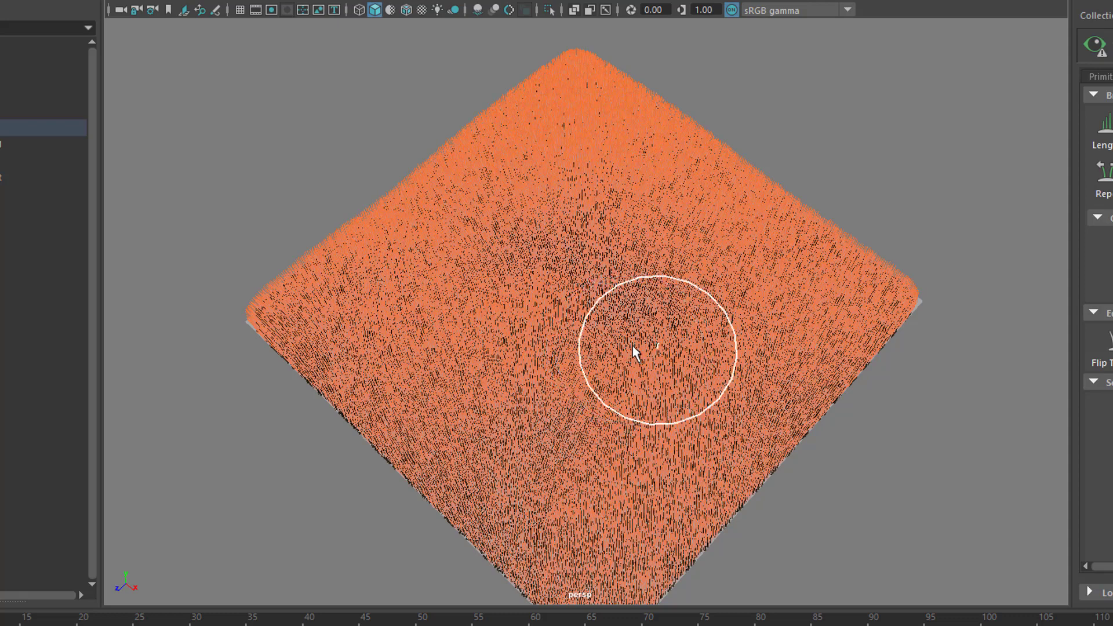
mouse_move(655, 341)
left_mouse_down()
mouse_move(604, 377)
mouse_move(695, 383)
left_mouse_up()
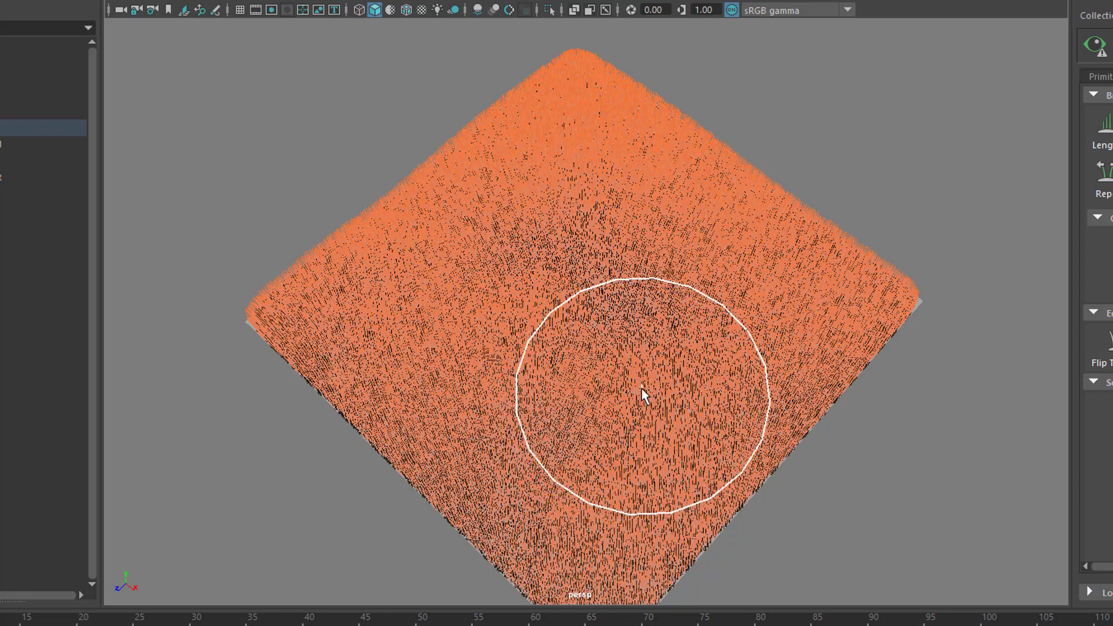
mouse_move(598, 426)
left_mouse_down("alt")
mouse_move(586, 367)
mouse_move(602, 363)
left_mouse_up("alt")
mouse_move(590, 365)
right_mouse_down("alt")
mouse_move(820, 348)
mouse_move(786, 343)
right_mouse_up("alt")
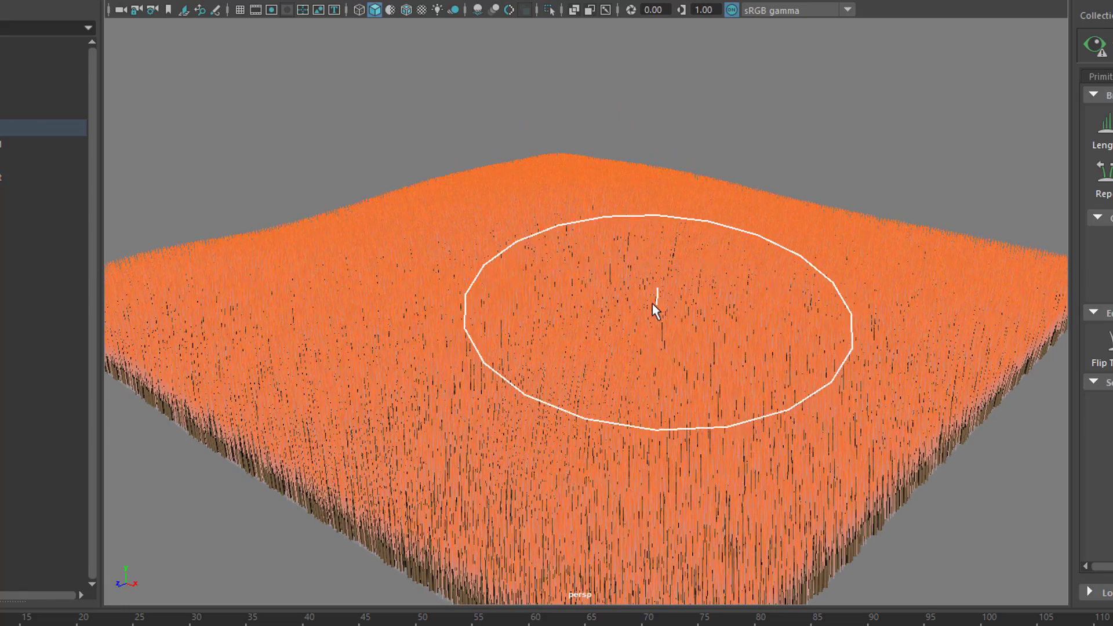
right_click_drag(625, 318, 642, 323, "alt")
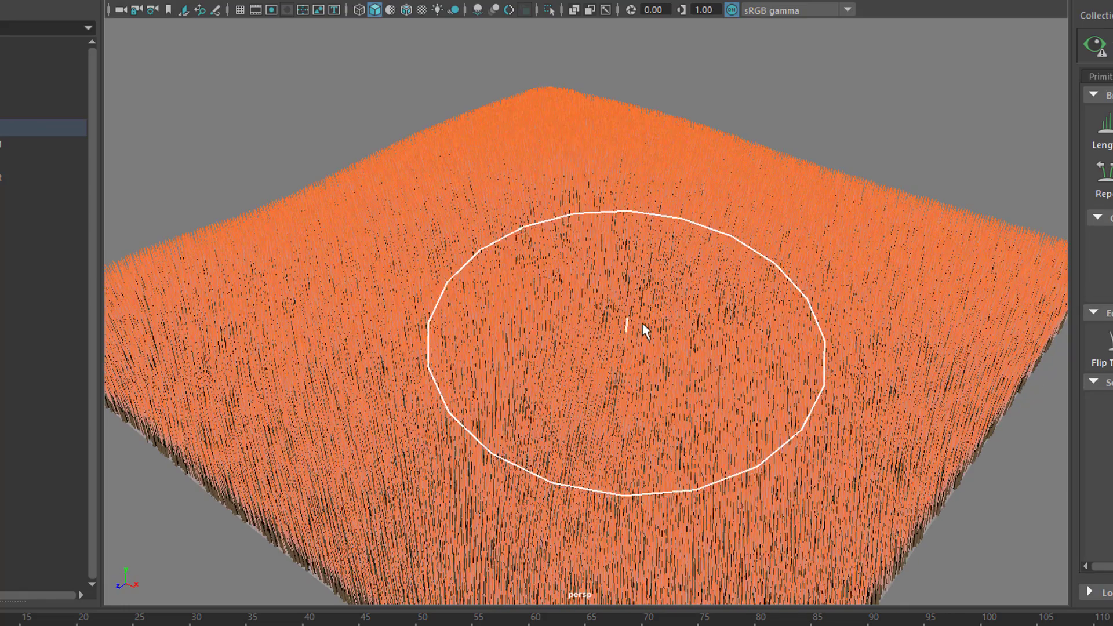
mouse_move(678, 269)
left_mouse_down()
mouse_move(582, 384)
mouse_move(680, 300)
mouse_move(631, 272)
mouse_move(534, 388)
mouse_move(594, 503)
mouse_move(845, 430)
left_mouse_up()
- Lengthen the splines at the center of the swirl with the Length brush at a smaller radius
right_click_drag(790, 489, 607, 456, "alt")
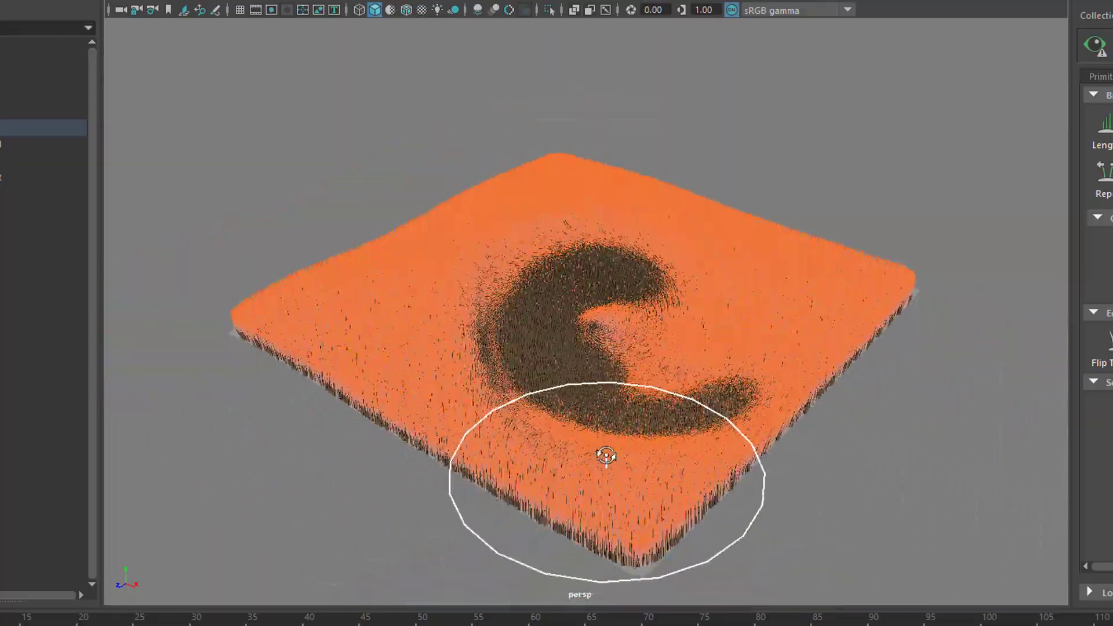
left_click_drag(606, 456, 415, 415, "alt")
right_click_drag(415, 415, 840, 418, "alt")
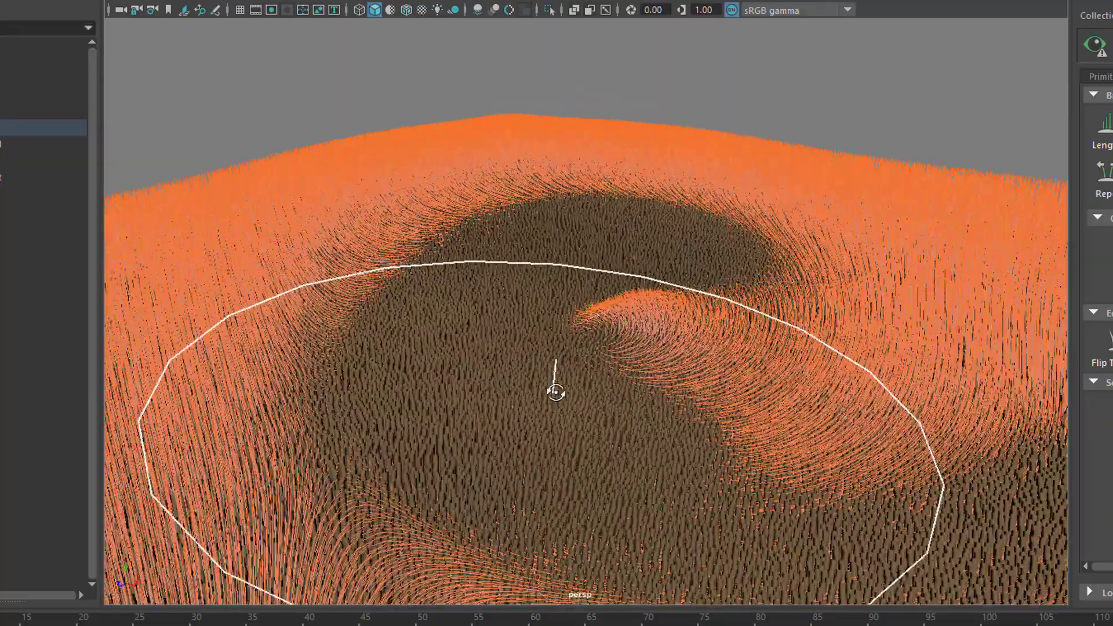
mouse_move(556, 392)
left_mouse_down("alt")
mouse_move(644, 403)
mouse_move(701, 390)
left_mouse_up("alt")
mouse_move(701, 390)
right_mouse_down("alt")
mouse_move(749, 417)
mouse_move(720, 415)
right_mouse_up("alt")
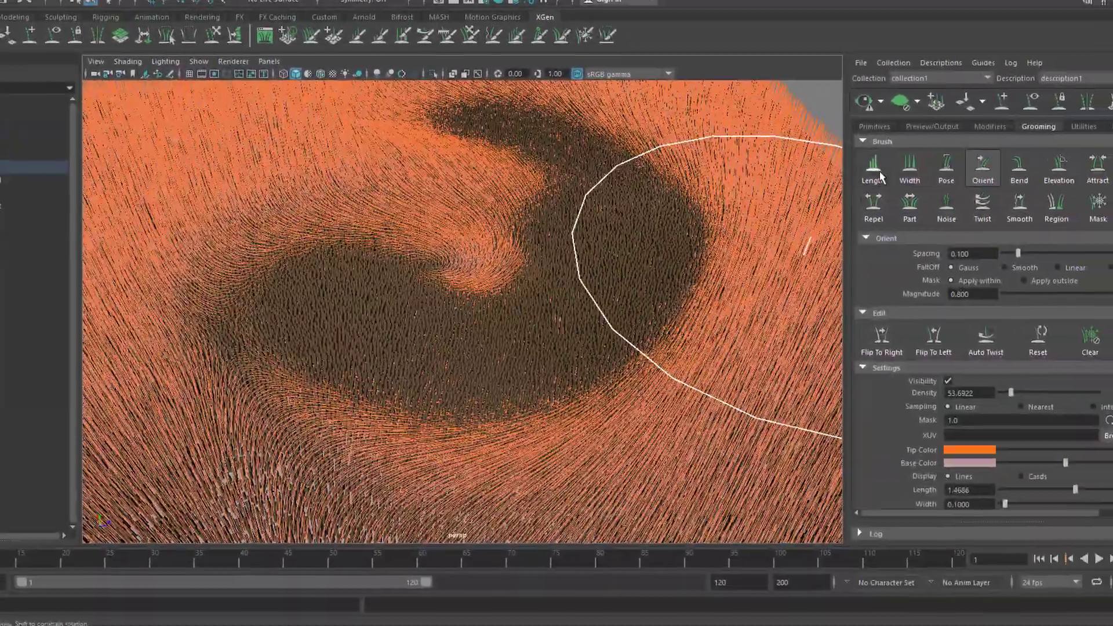
left_click(879, 172)
right_click_drag(621, 309, 417, 328, "alt")
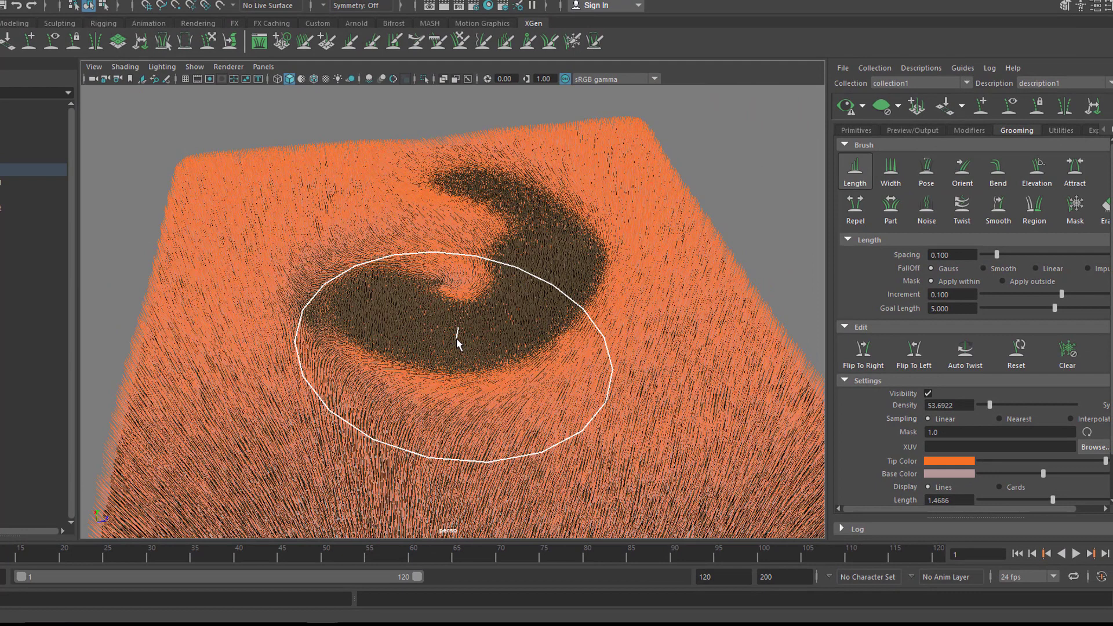
mouse_move(448, 343)
left_mouse_down()
mouse_move(384, 361)
mouse_move(439, 301)
mouse_move(458, 318)
mouse_move(472, 311)
mouse_move(466, 284)
mouse_move(427, 273)
left_mouse_up()
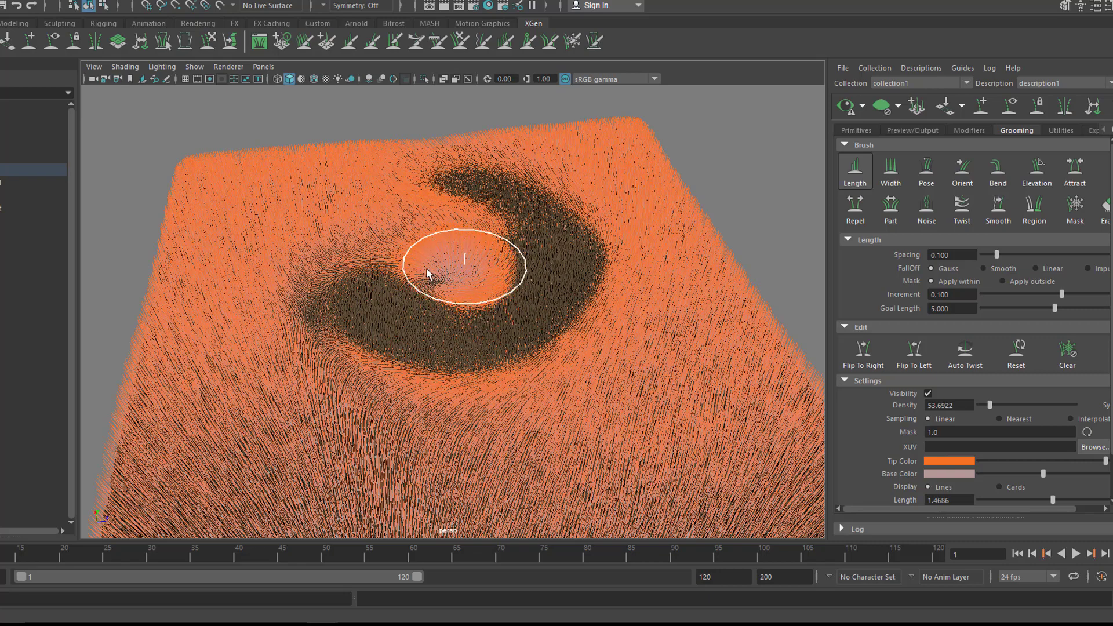
mouse_move(609, 425)
left_mouse_down("alt")
mouse_move(582, 377)
mouse_move(586, 392)
left_mouse_up("alt")
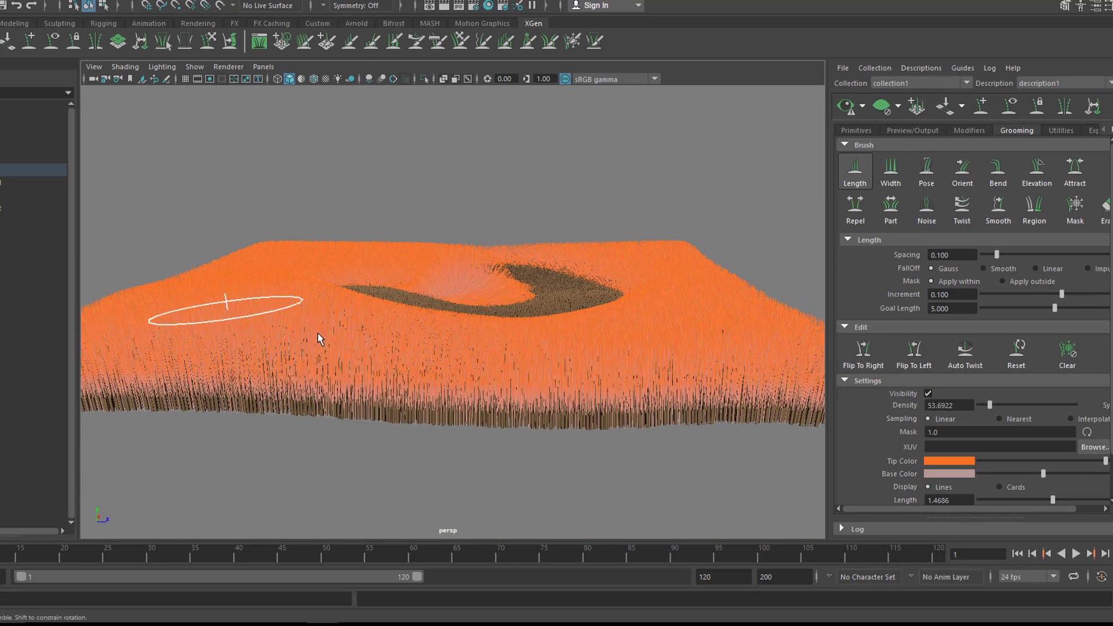
mouse_move(320, 335)
left_mouse_down()
mouse_move(360, 336)
mouse_move(305, 328)
mouse_move(224, 361)
mouse_move(139, 338)
mouse_move(186, 318)
mouse_move(160, 290)
mouse_move(487, 334)
mouse_move(442, 348)
mouse_move(348, 325)
mouse_move(507, 367)
mouse_move(666, 330)
mouse_move(590, 369)
mouse_move(472, 367)
mouse_move(442, 348)
mouse_move(399, 366)
mouse_move(368, 360)
mouse_move(398, 378)
mouse_move(462, 377)
mouse_move(735, 247)
left_mouse_up()
- Enlarge the Noise brush and roughen the splines across the swirl and the surrounding plane
left_click(927, 207)
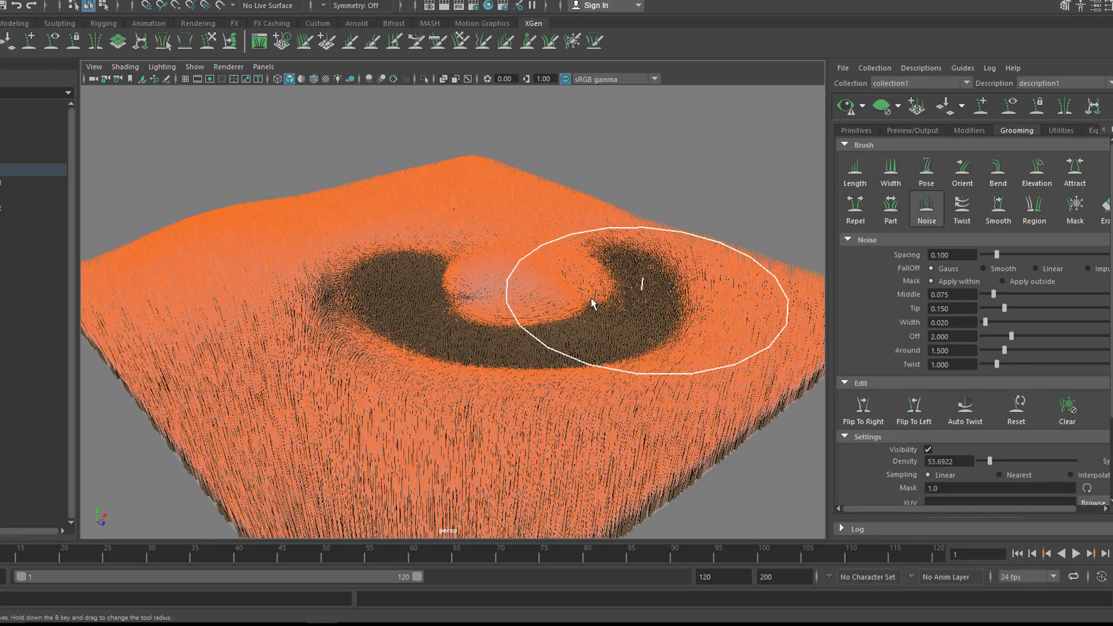
scroll(484, 318, "down", 5)
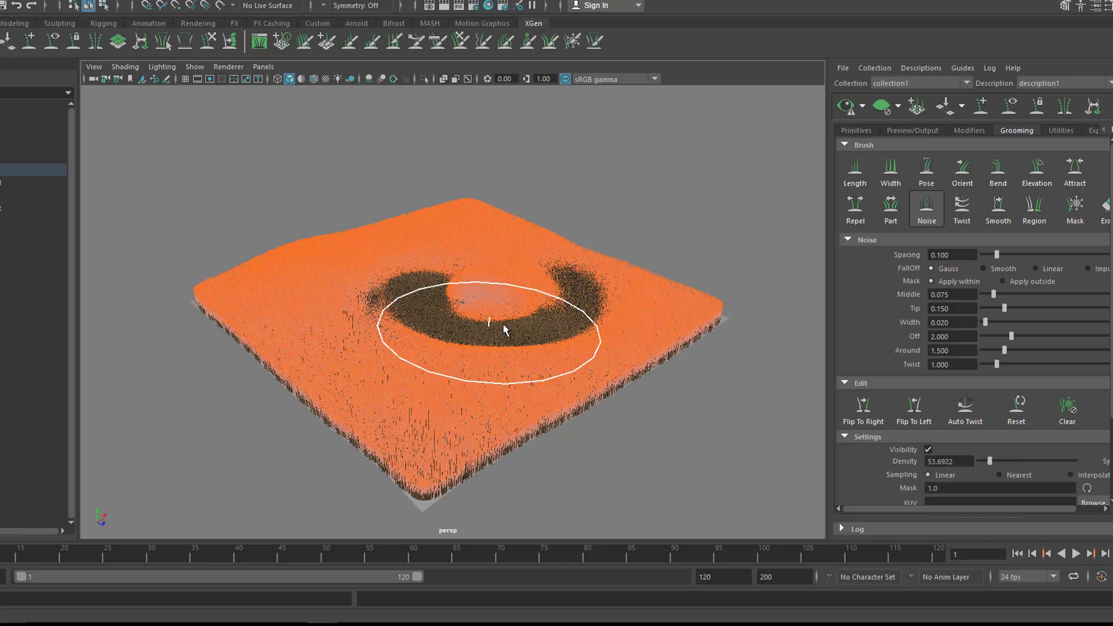
left_click_drag(502, 324, 589, 338)
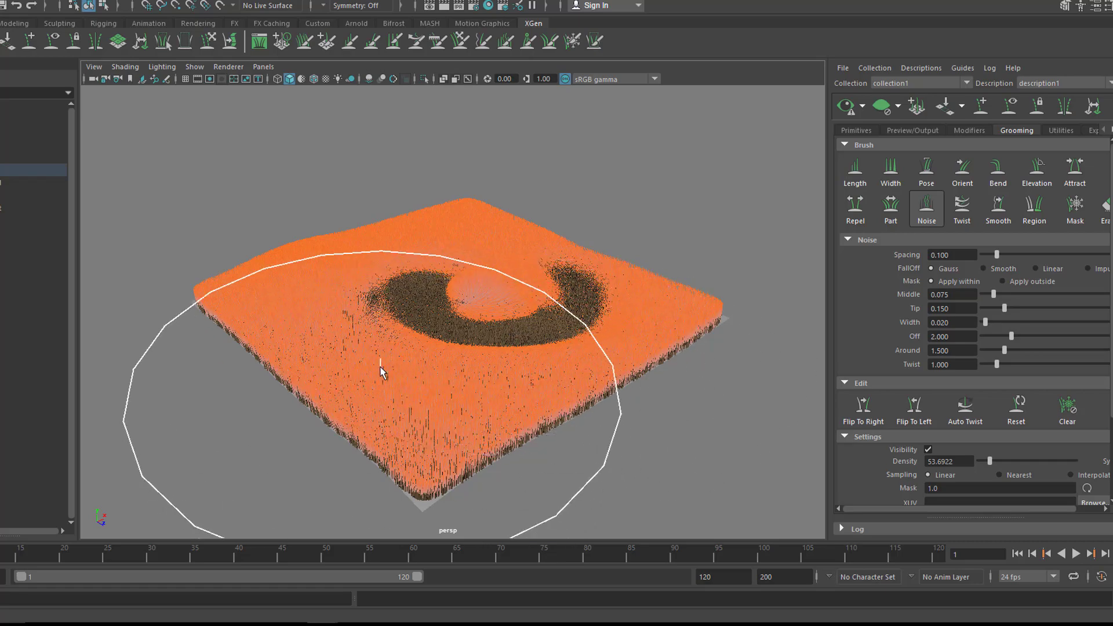
mouse_move(381, 371)
left_mouse_down("alt")
mouse_move(527, 355)
mouse_move(538, 343)
mouse_move(464, 239)
mouse_move(316, 278)
mouse_move(367, 280)
mouse_move(527, 384)
mouse_move(420, 284)
mouse_move(307, 334)
mouse_move(386, 333)
mouse_move(471, 260)
mouse_move(359, 350)
mouse_move(514, 251)
mouse_move(368, 349)
mouse_move(422, 277)
mouse_move(455, 296)
mouse_move(364, 351)
mouse_move(441, 302)
left_mouse_up("alt")
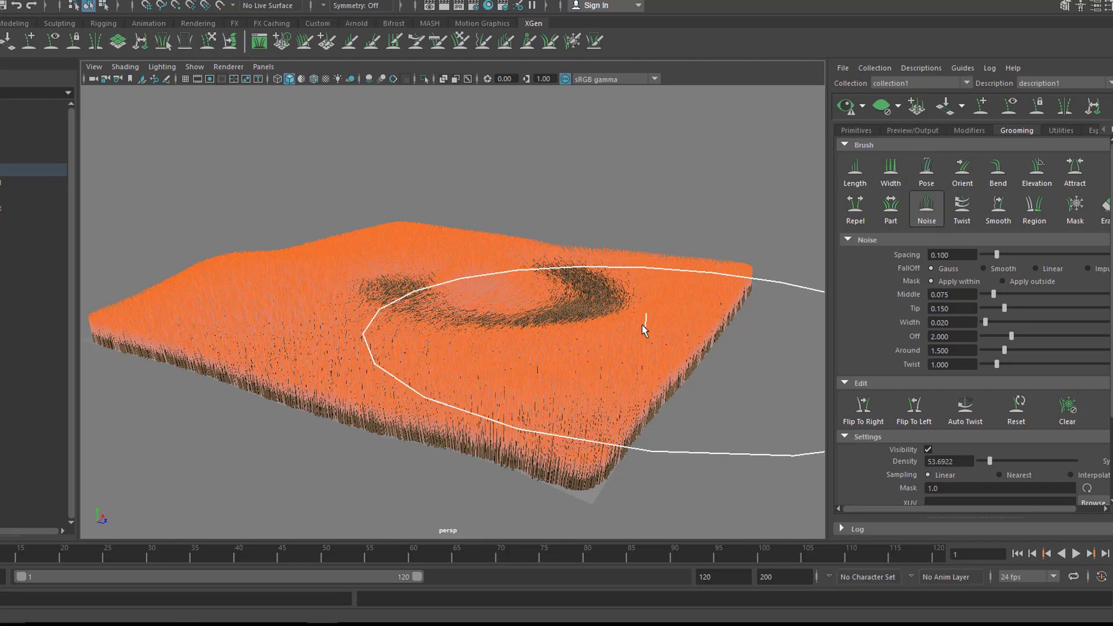
- Render a close-up of the swirl in the Arnold RenderView
left_click_drag(642, 324, 432, 389, "alt")
right_click_drag(387, 390, 806, 330, "alt")
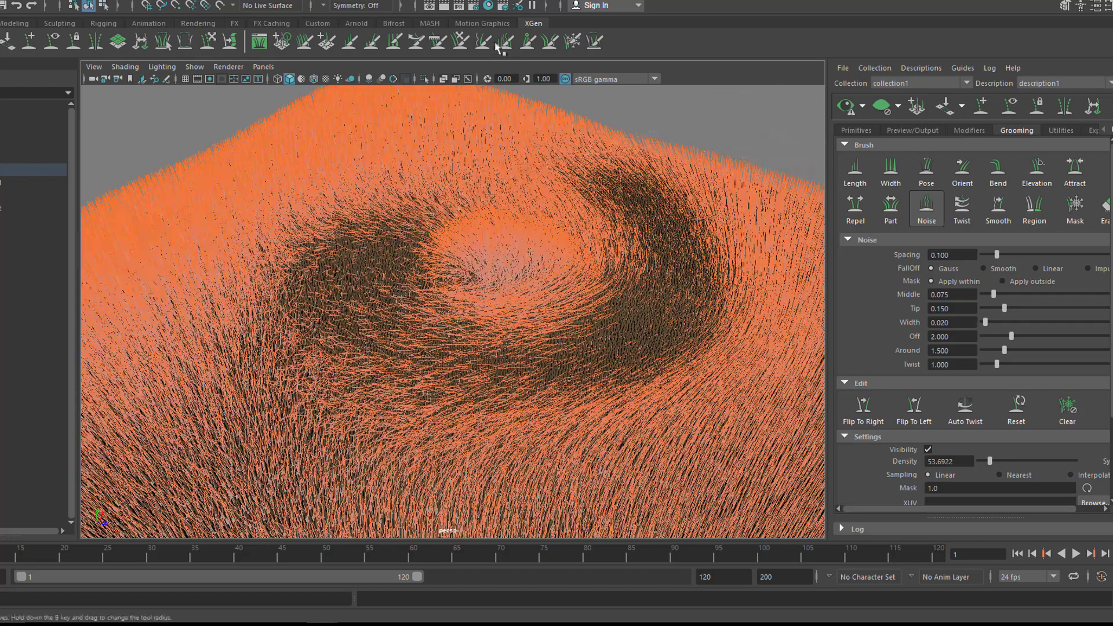
left_click(468, 2)
left_click(472, 10)
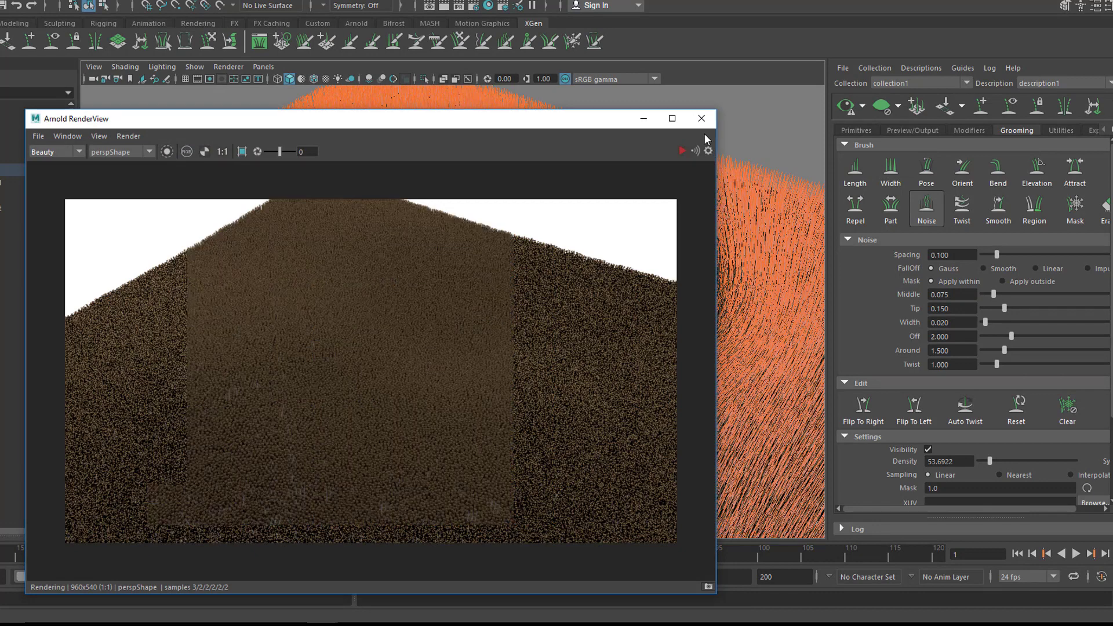
- Update the XGen preview to bring the groomed splines into the render, close the render view, and inspect the whole plane
left_click(847, 106)
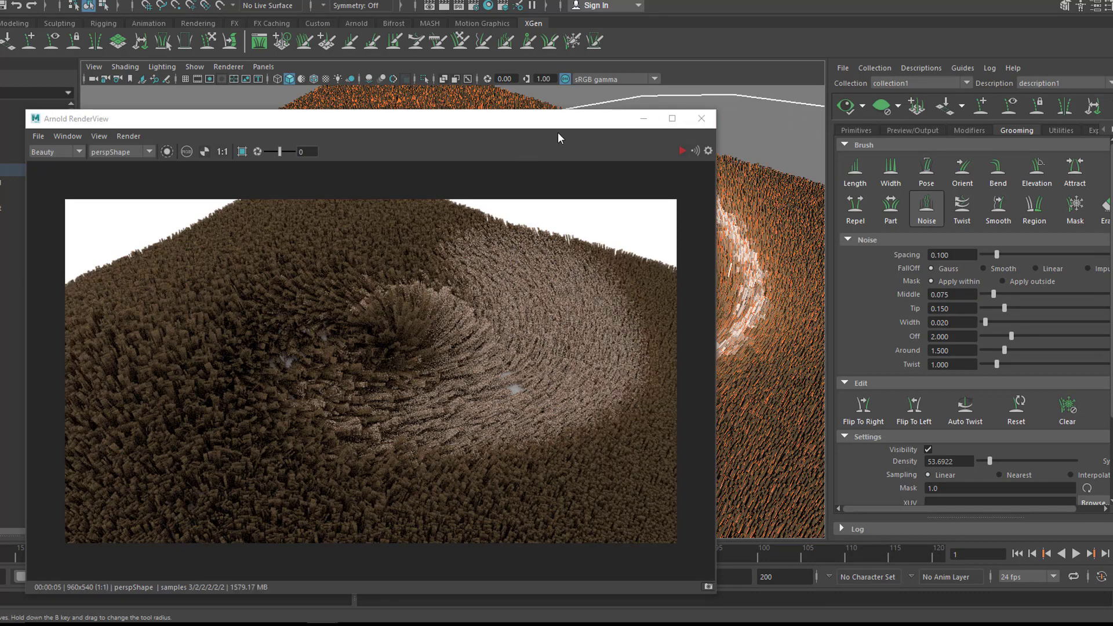
left_click(702, 119)
scroll(387, 390, "down", 5)
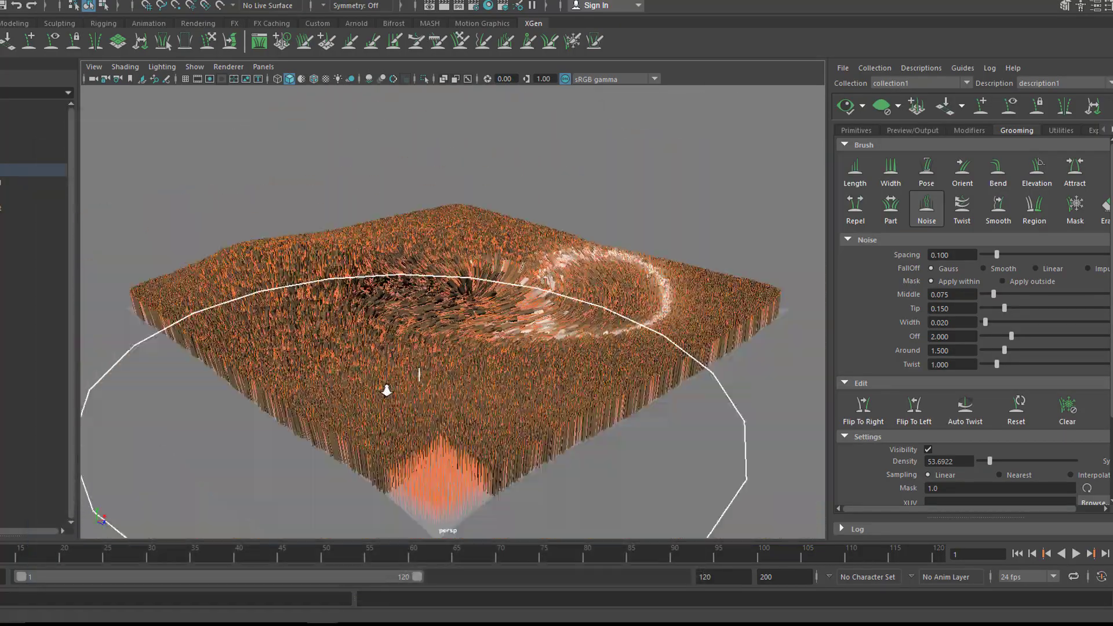
left_click_drag(387, 390, 323, 406, "alt")
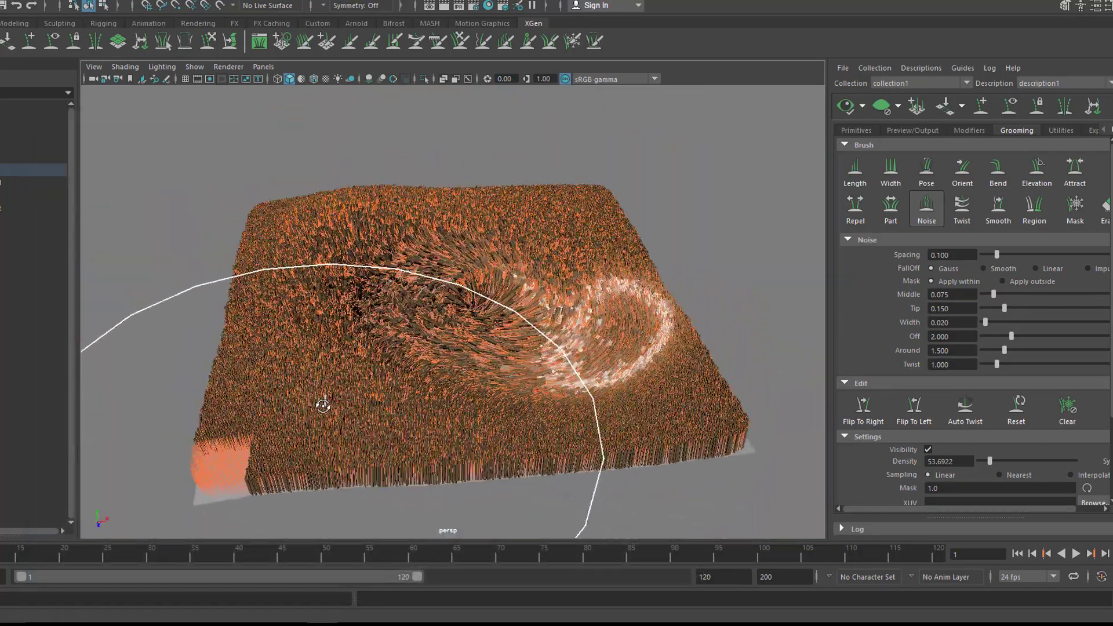